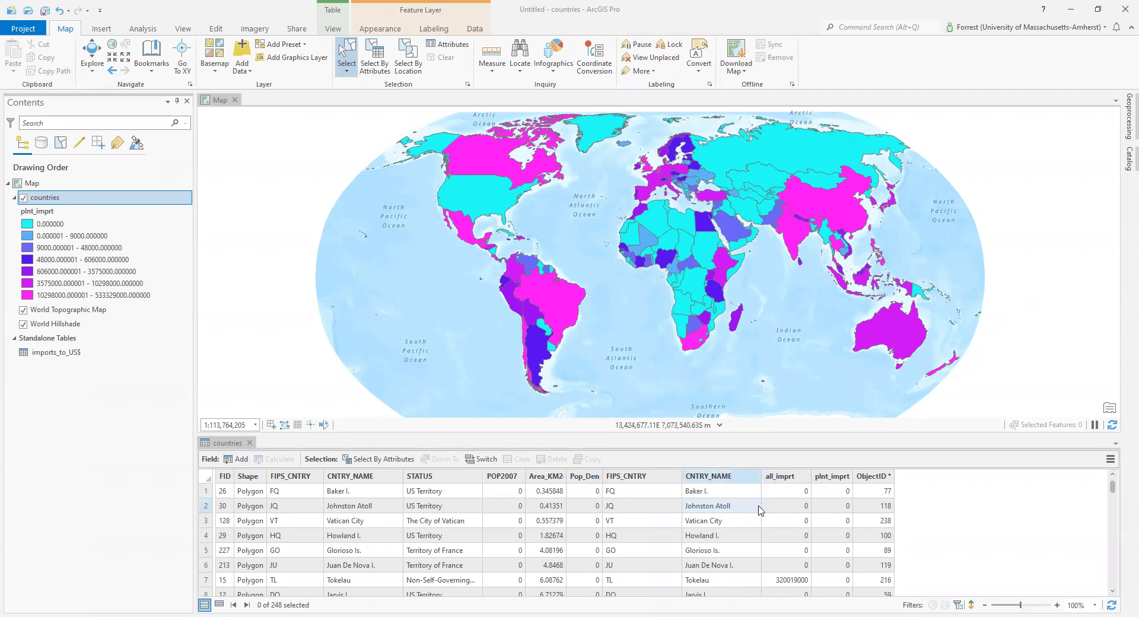
Generate statistics for Area_KM2, producing a 16-bin distribution histogram with mean 532,000.7.
right_click(506, 479)
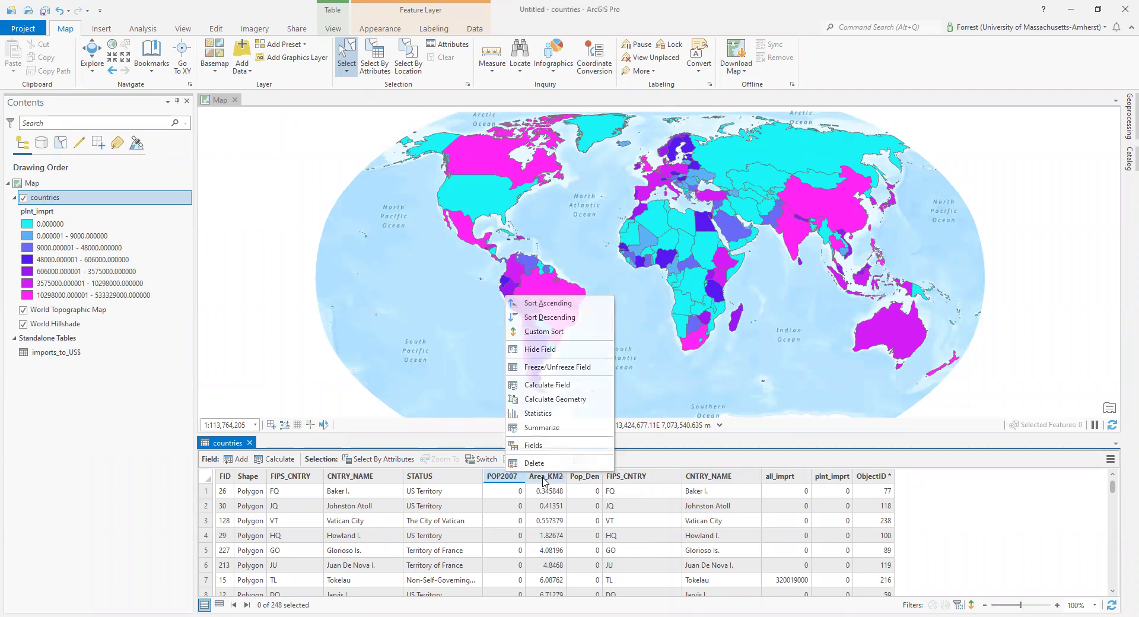
right_click(543, 480)
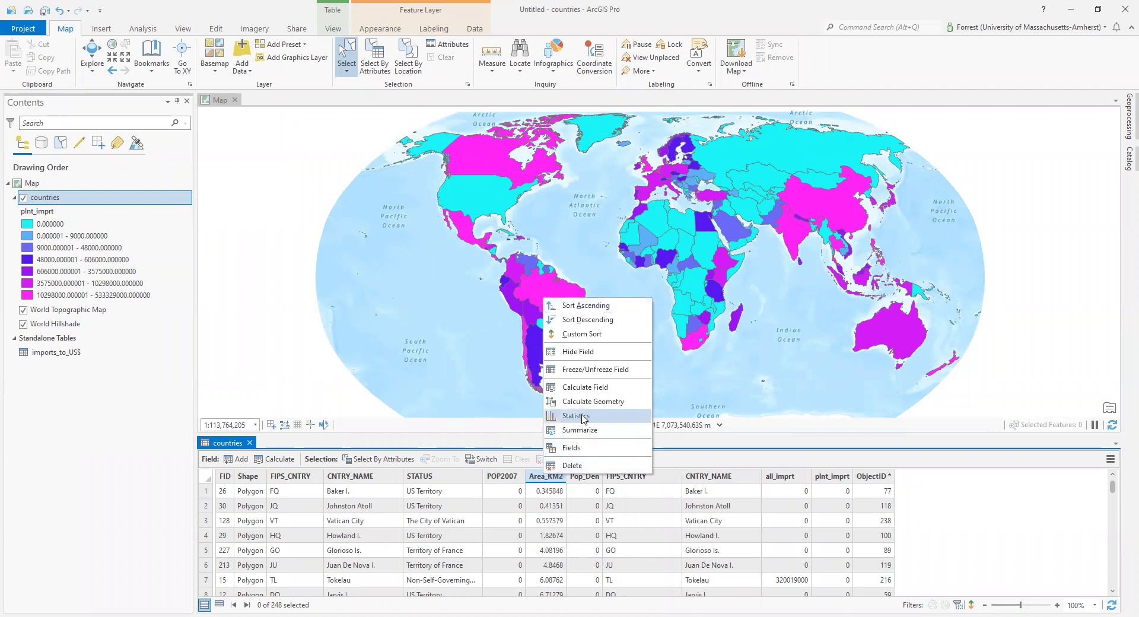
right_click(541, 479)
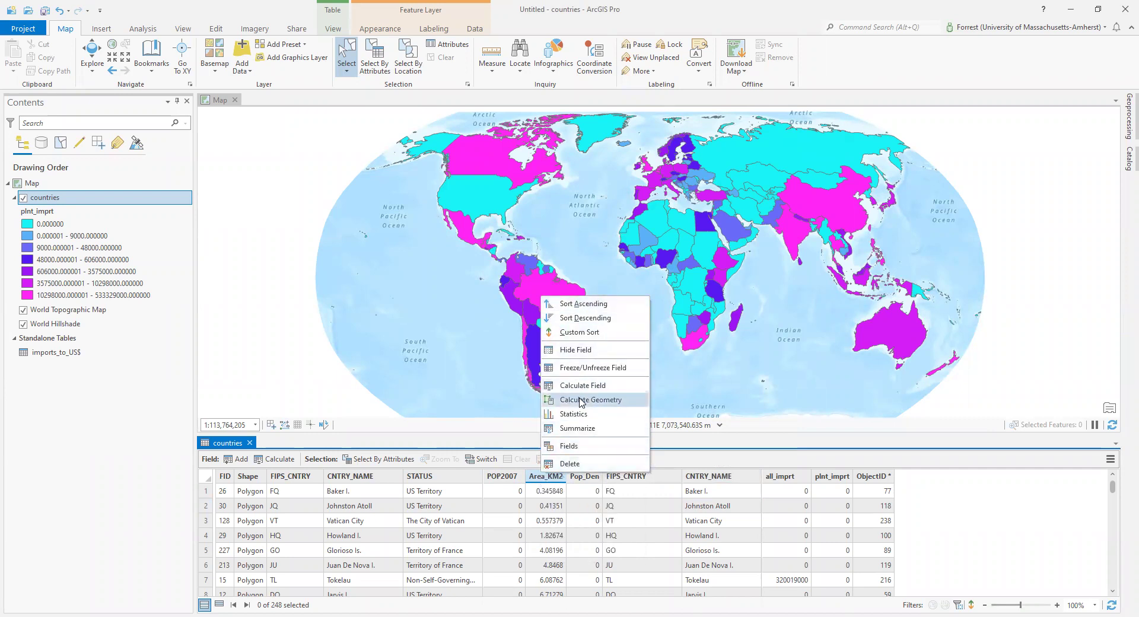
click(641, 417)
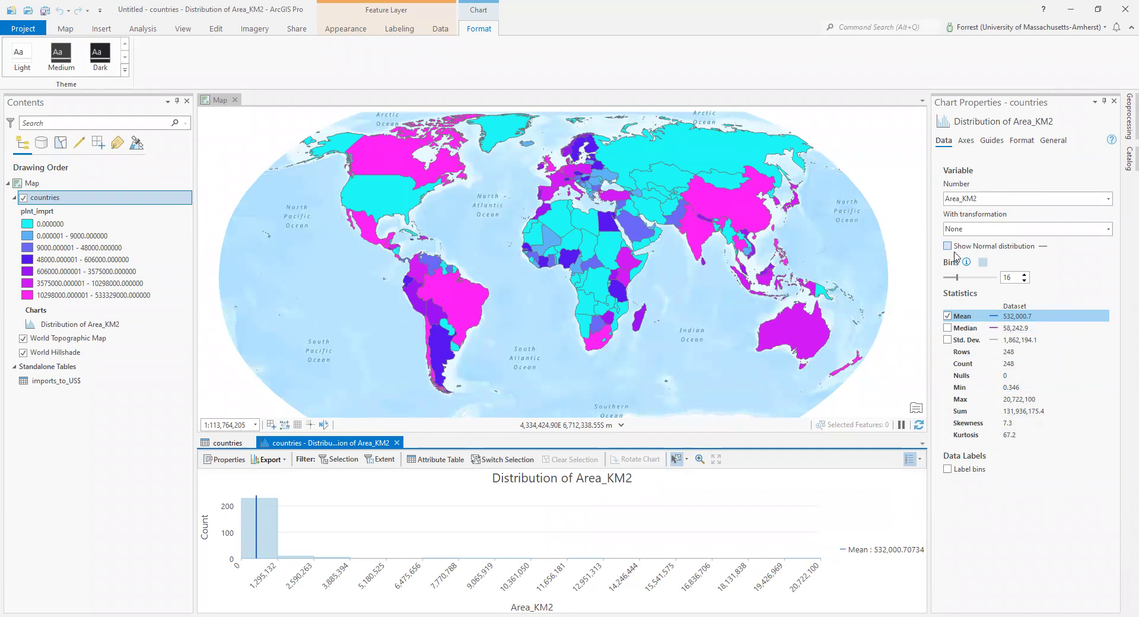
Add median (58,242.9) and standard deviation (1,862,194.1) lines to the Area_KM2 histogram.
click(947, 328)
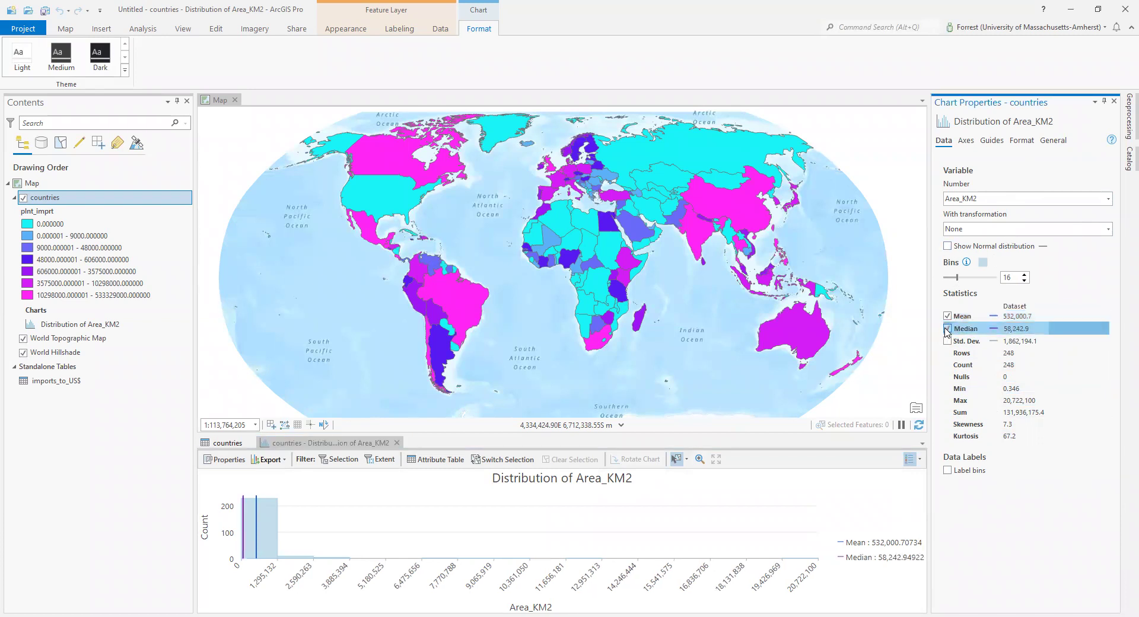
click(947, 341)
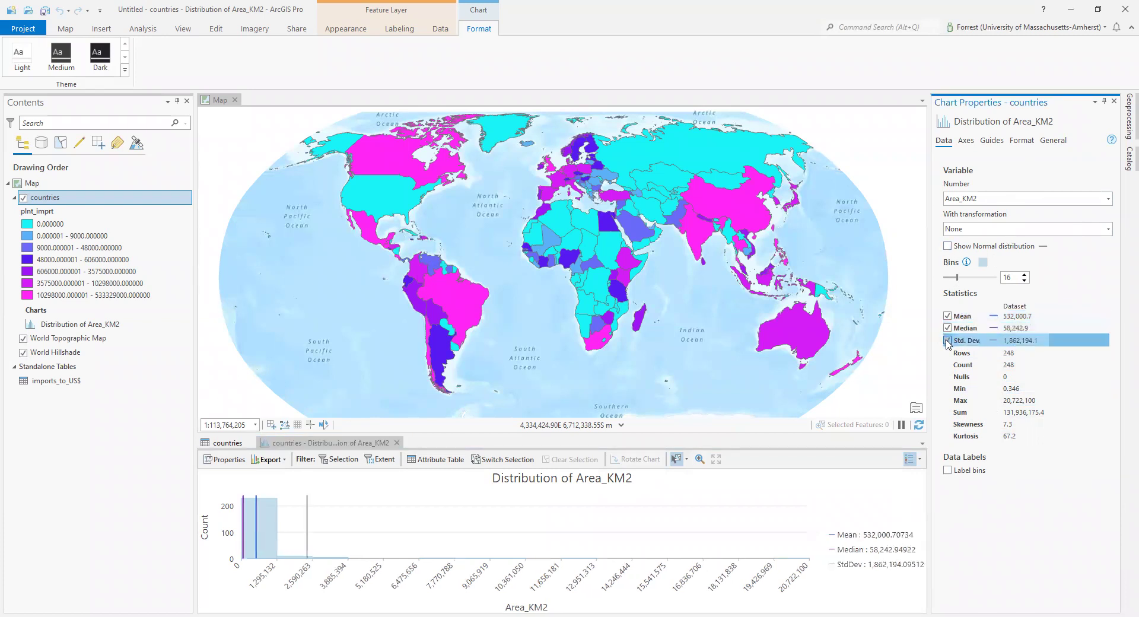
click(947, 342)
click(947, 341)
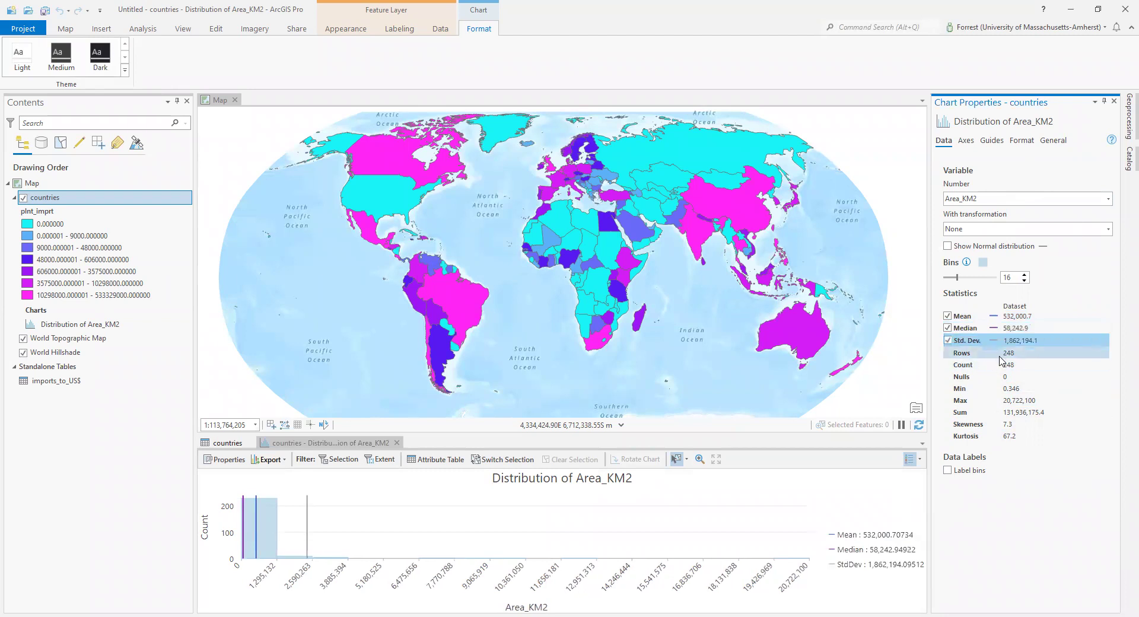
click(1011, 436)
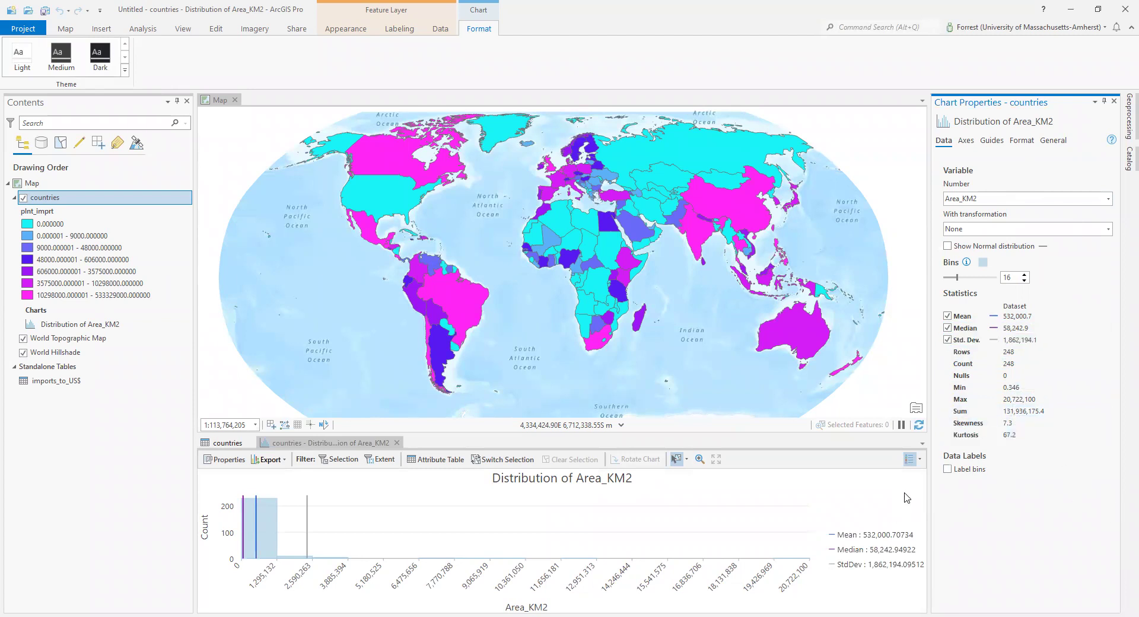
Reduce the histogram to 12 bins, leaving the normal curve off and transformation at None.
click(1024, 280)
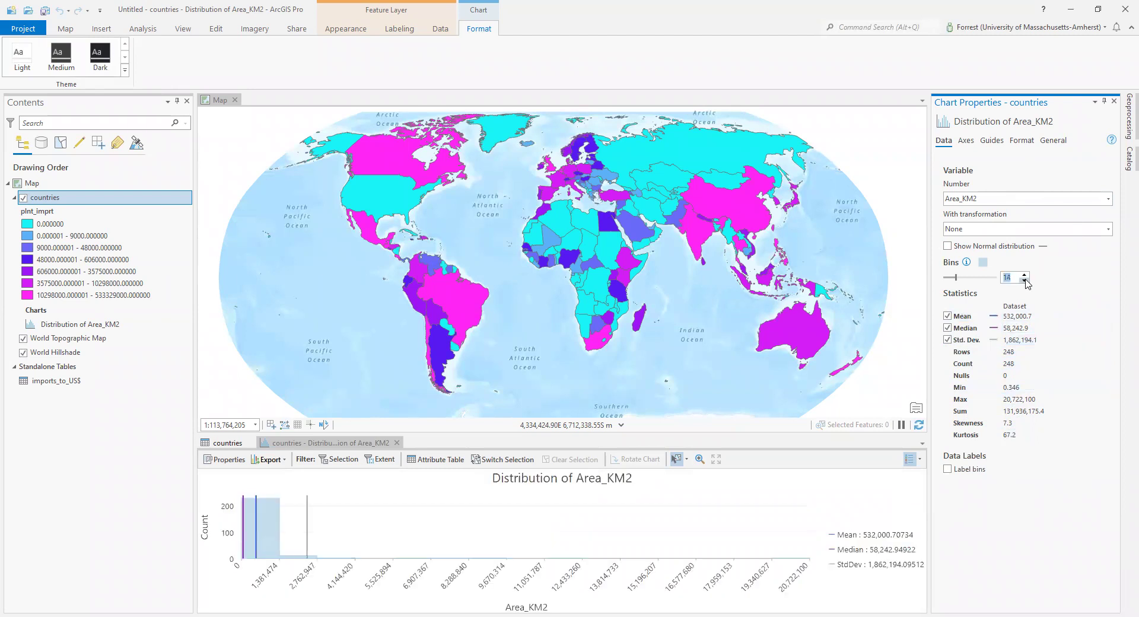
click(1025, 280)
click(1024, 280)
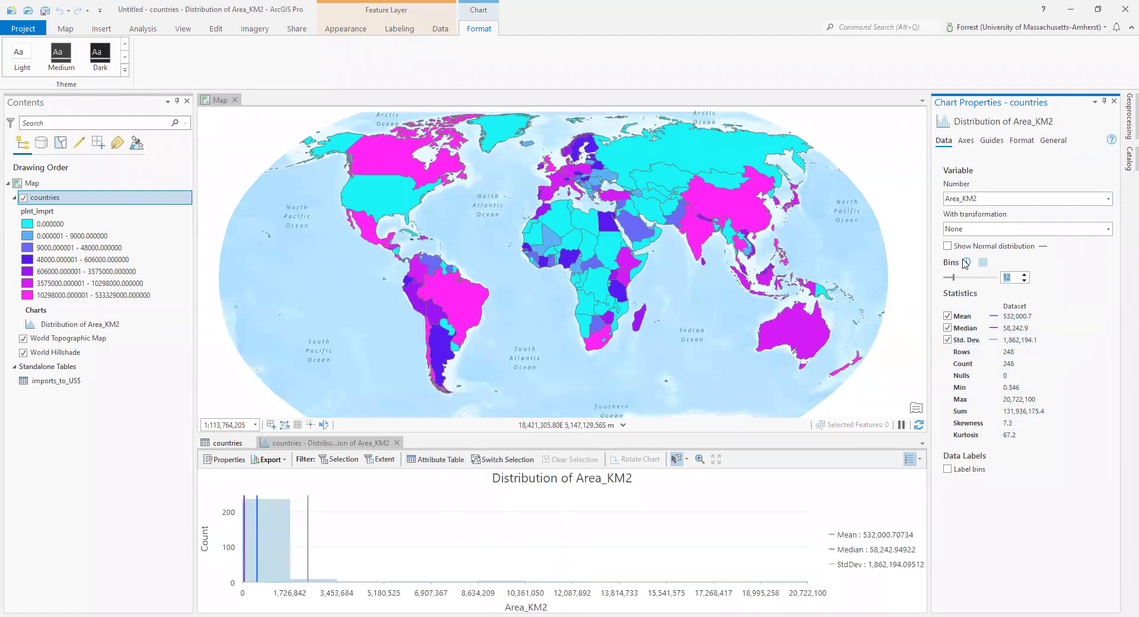
click(947, 246)
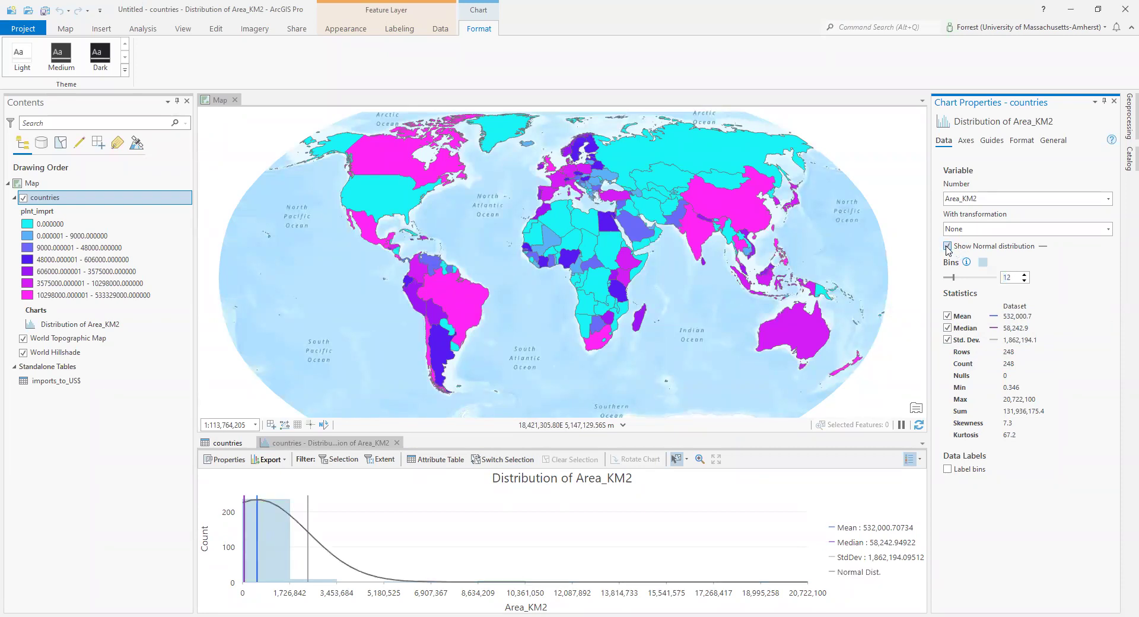
click(947, 246)
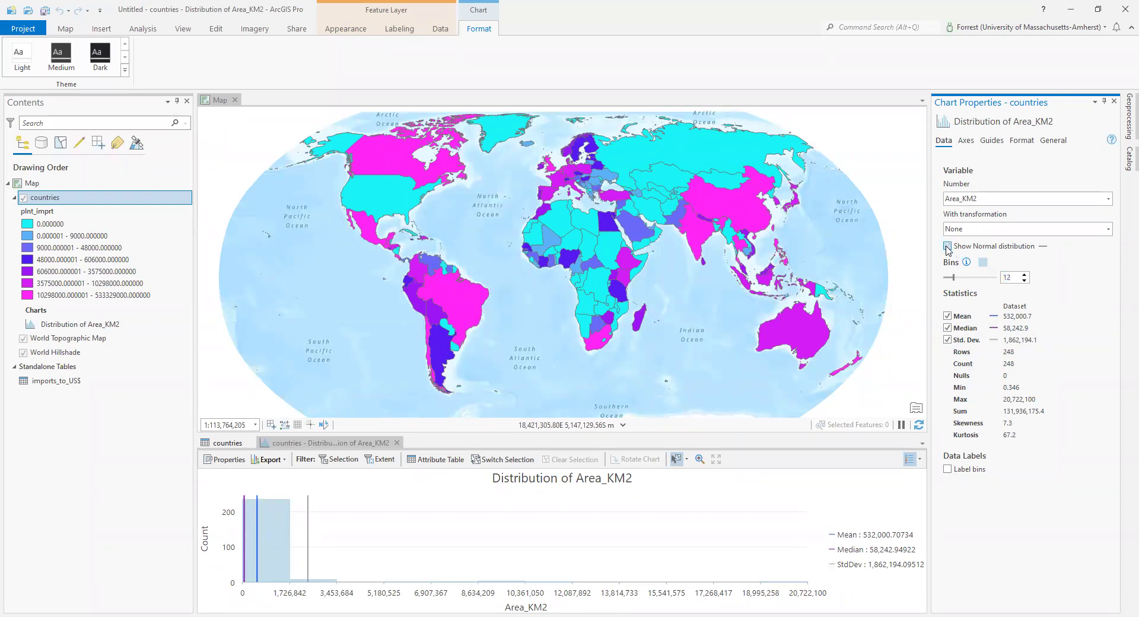
click(1109, 229)
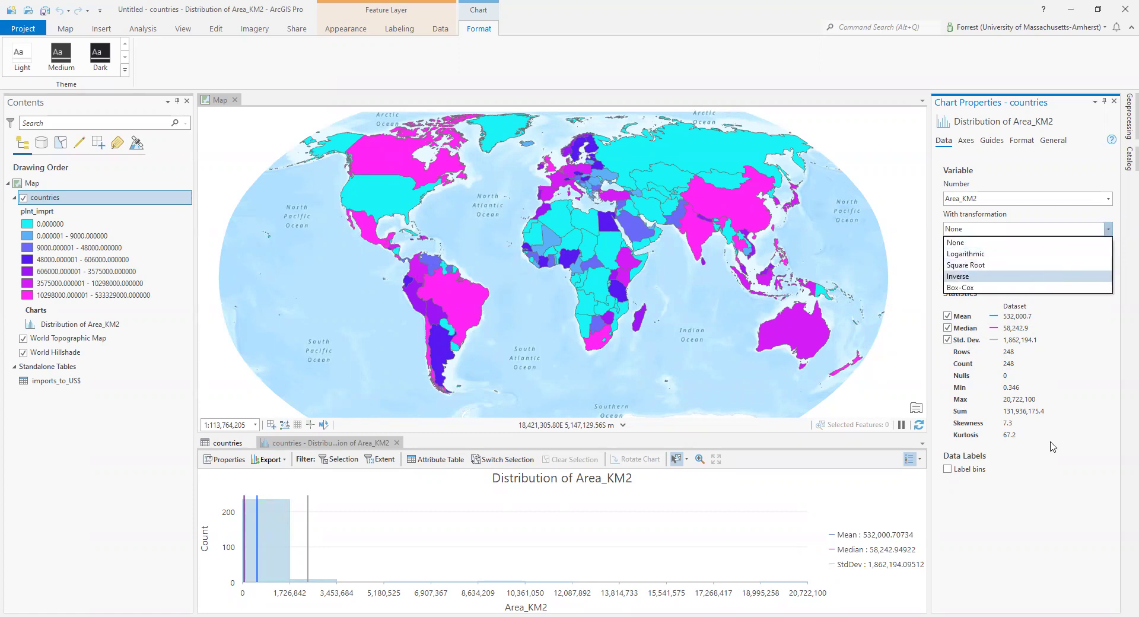
click(1047, 541)
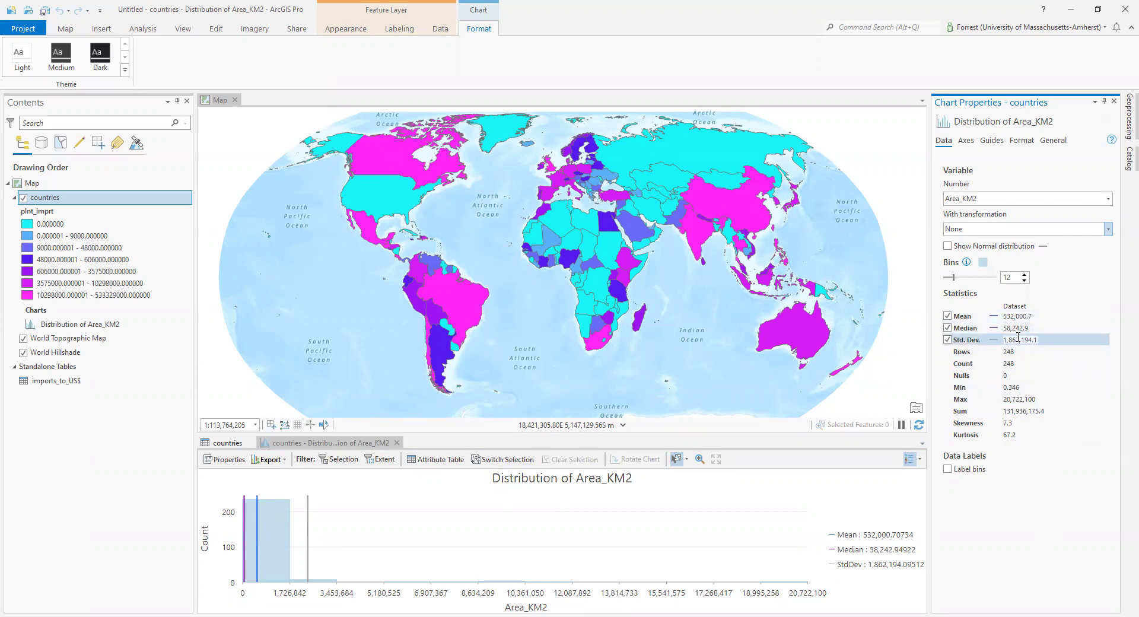
Review the chart's Axes, Guides, Format and General settings, then return to Data.
click(967, 141)
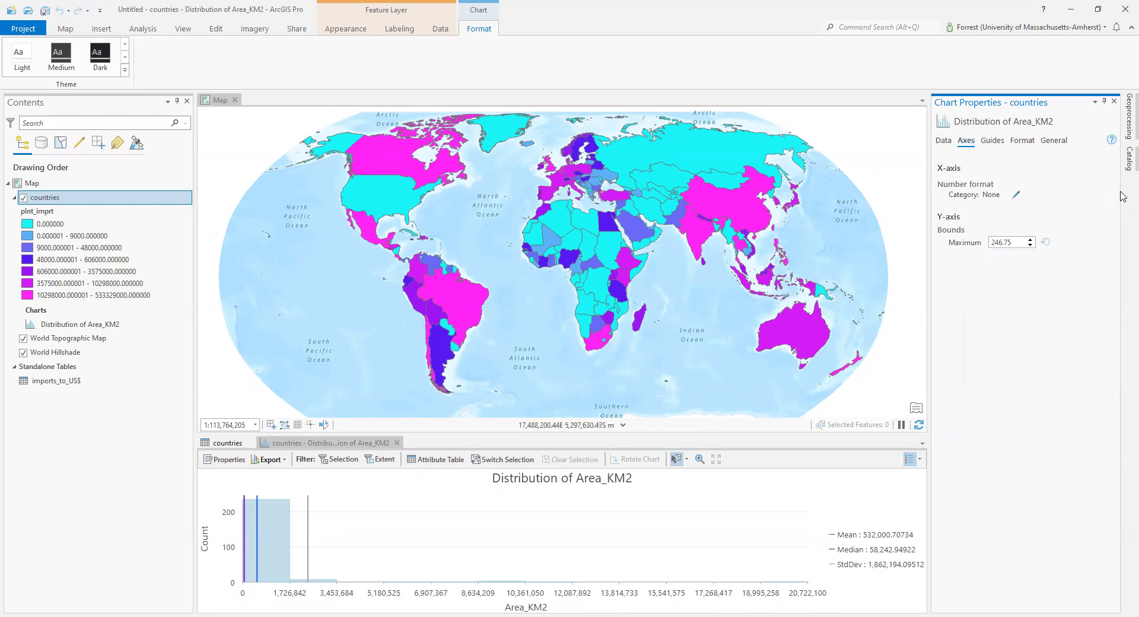
click(995, 141)
click(1018, 143)
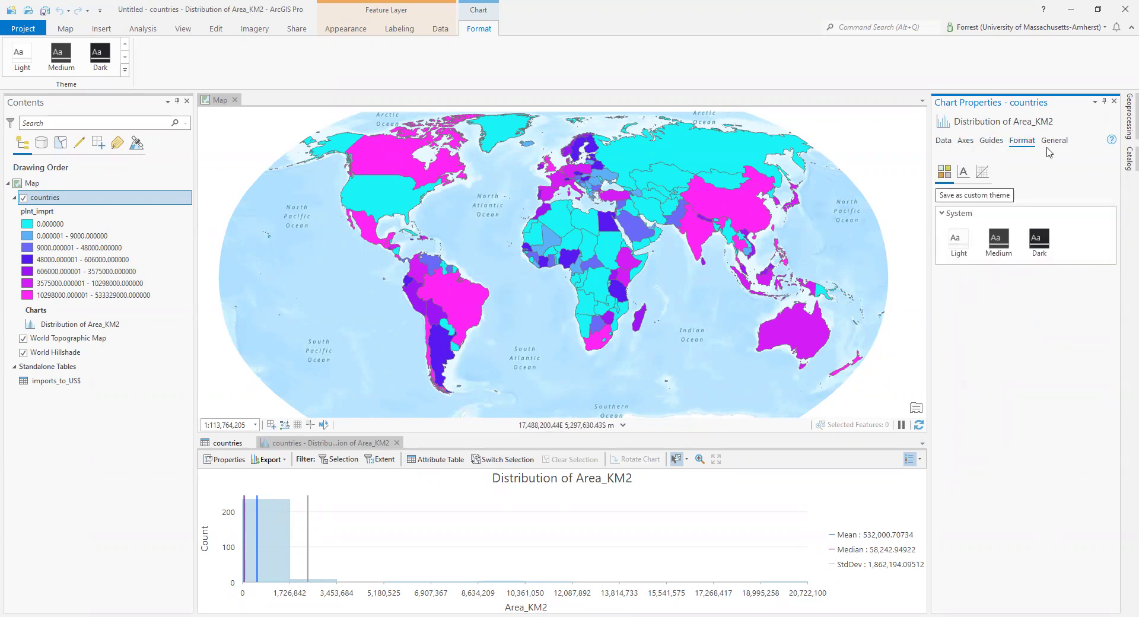
click(1055, 141)
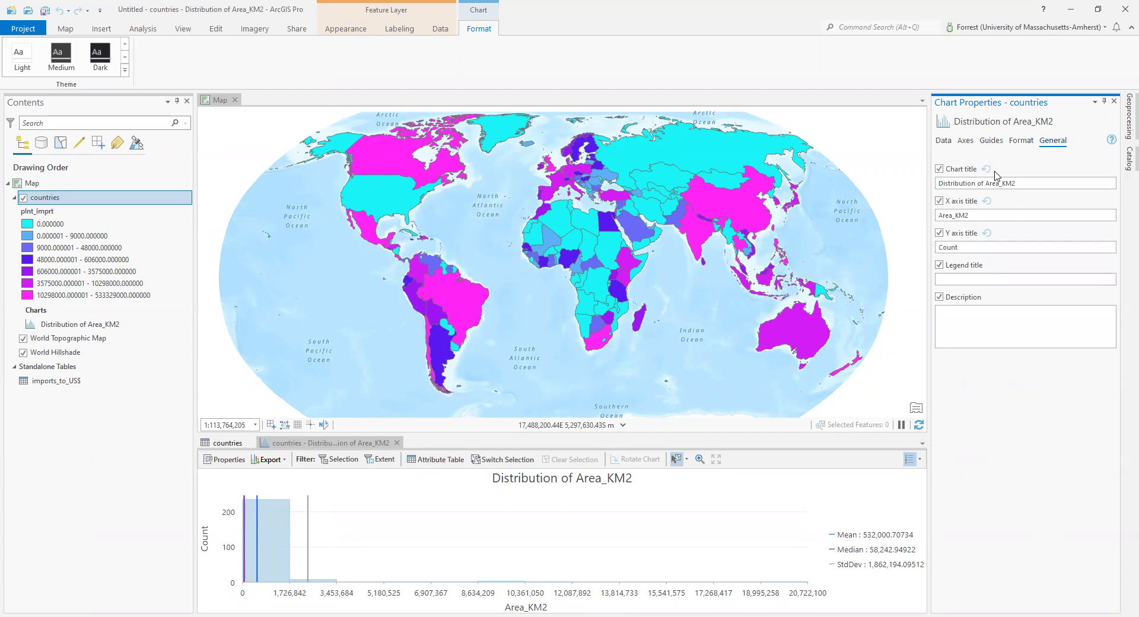
click(944, 141)
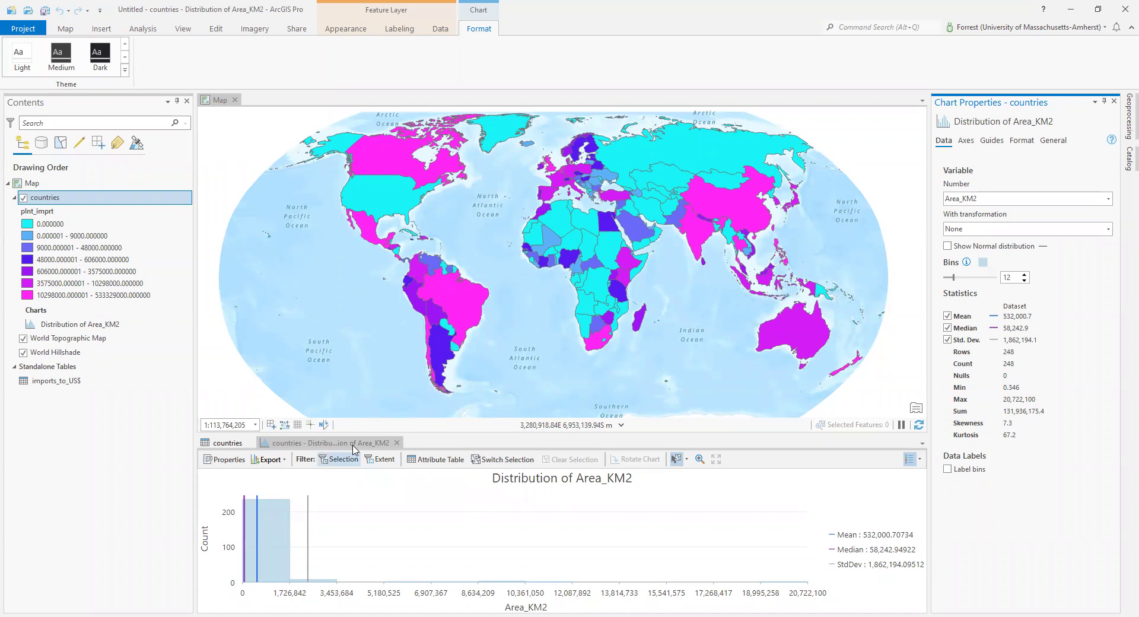
click(379, 442)
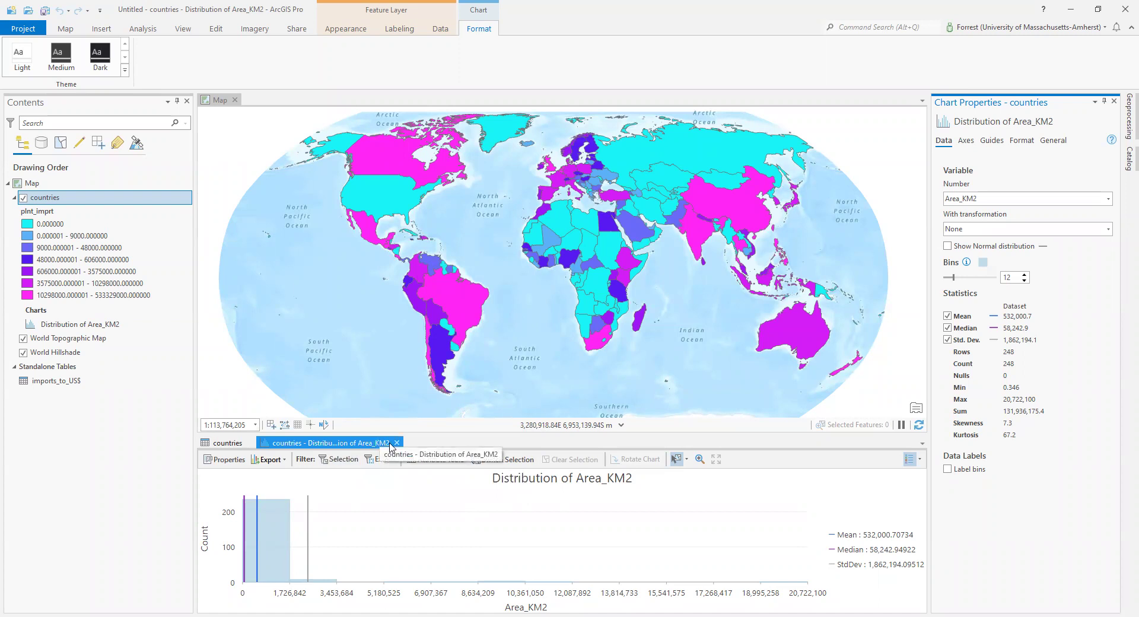
Close the Area_KM2 chart and Chart Properties, then scroll the countries table to inspect STATUS.
click(396, 443)
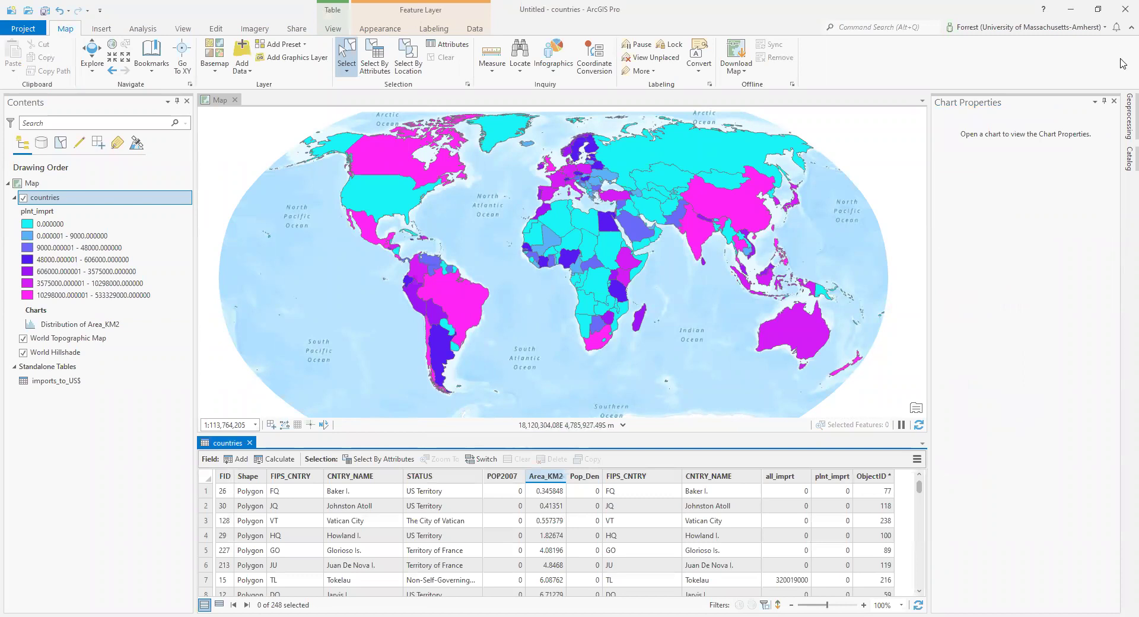
click(1114, 101)
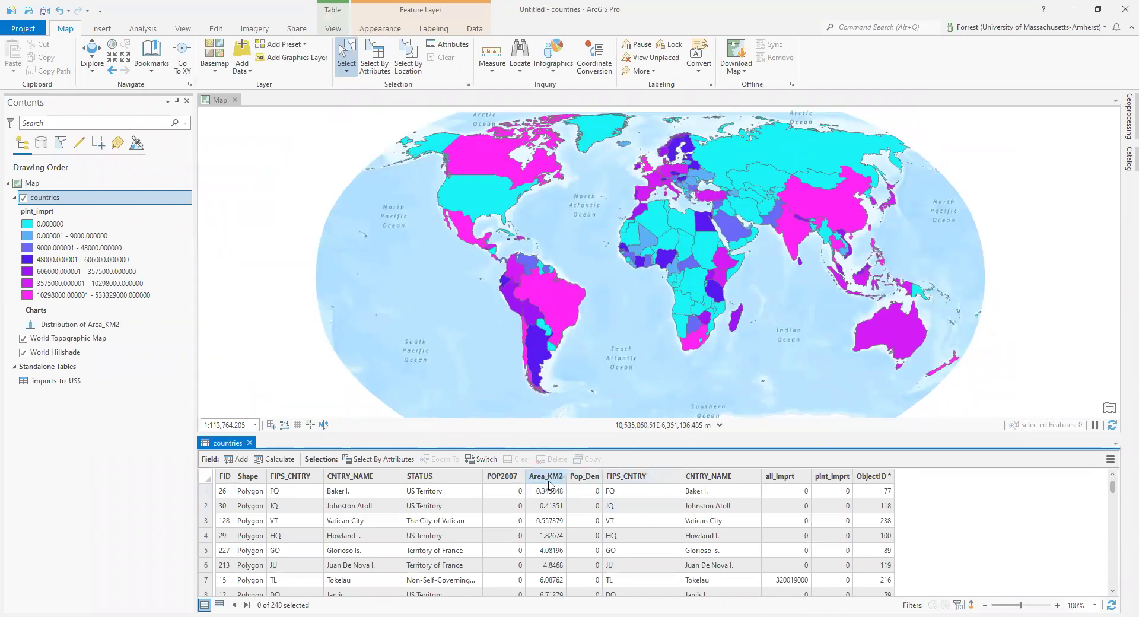
right_click(550, 478)
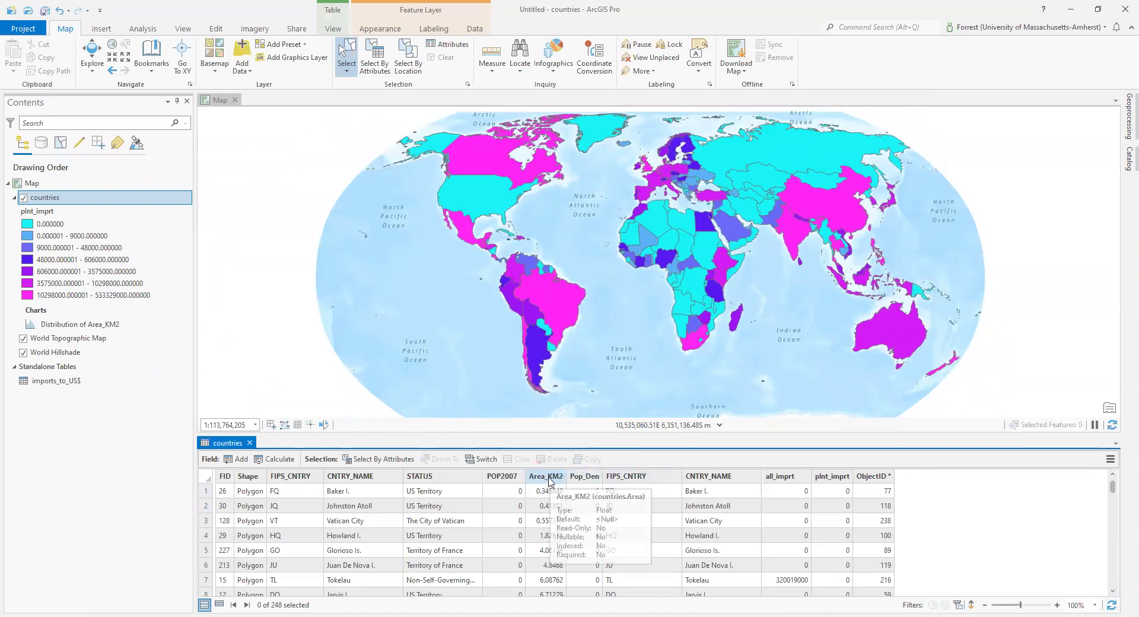
click(749, 481)
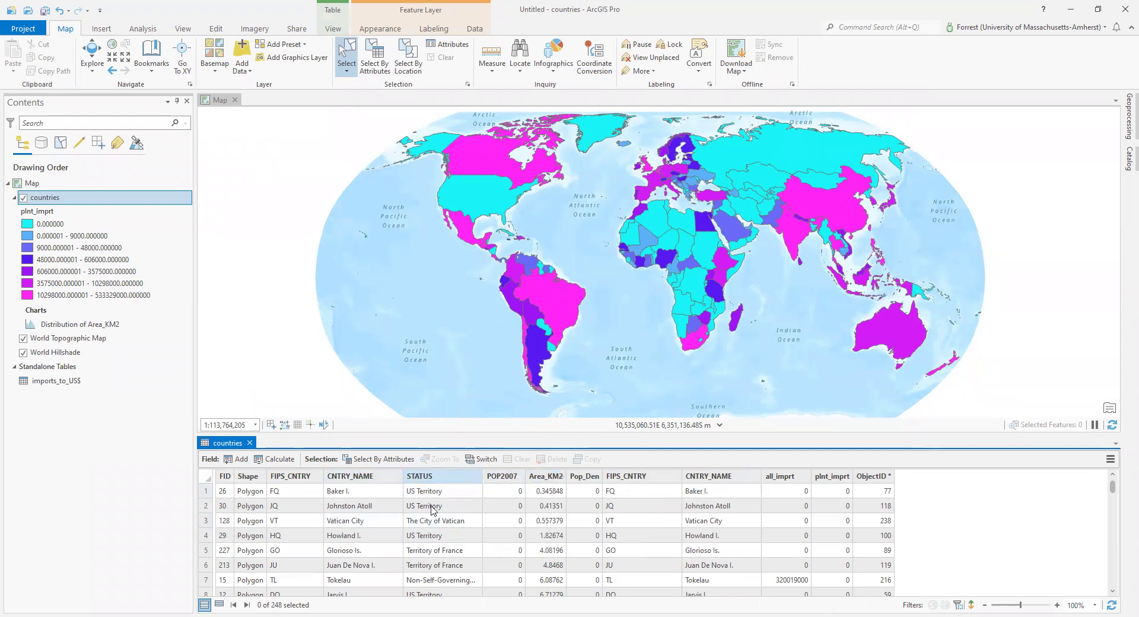
scroll(433, 511, down, 3)
scroll(426, 522, down, 10)
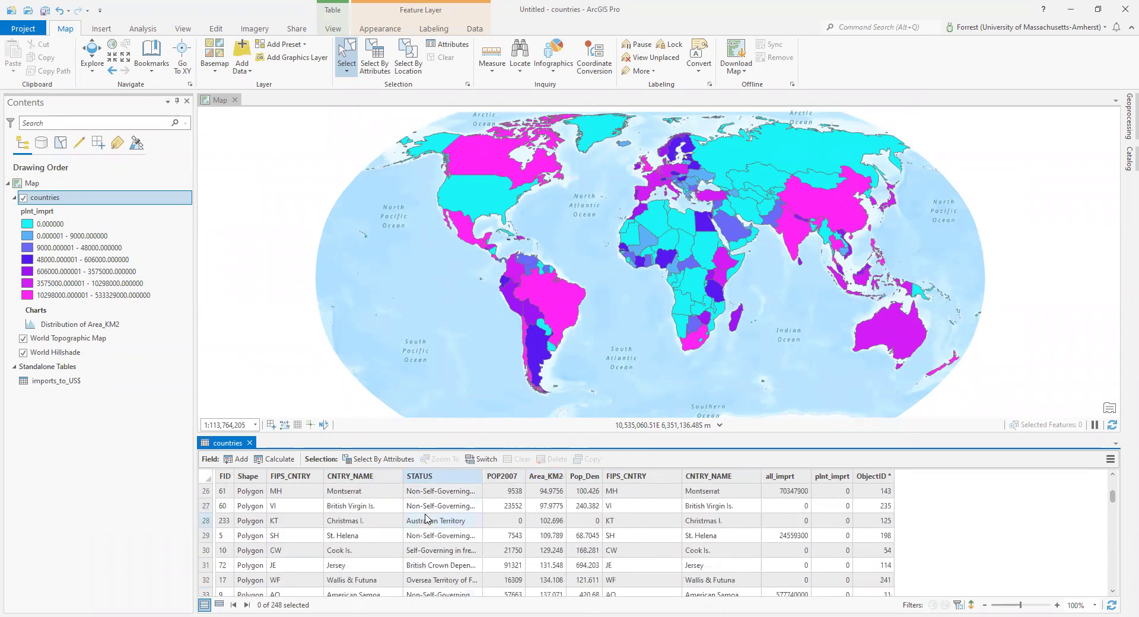
scroll(430, 516, up, 13)
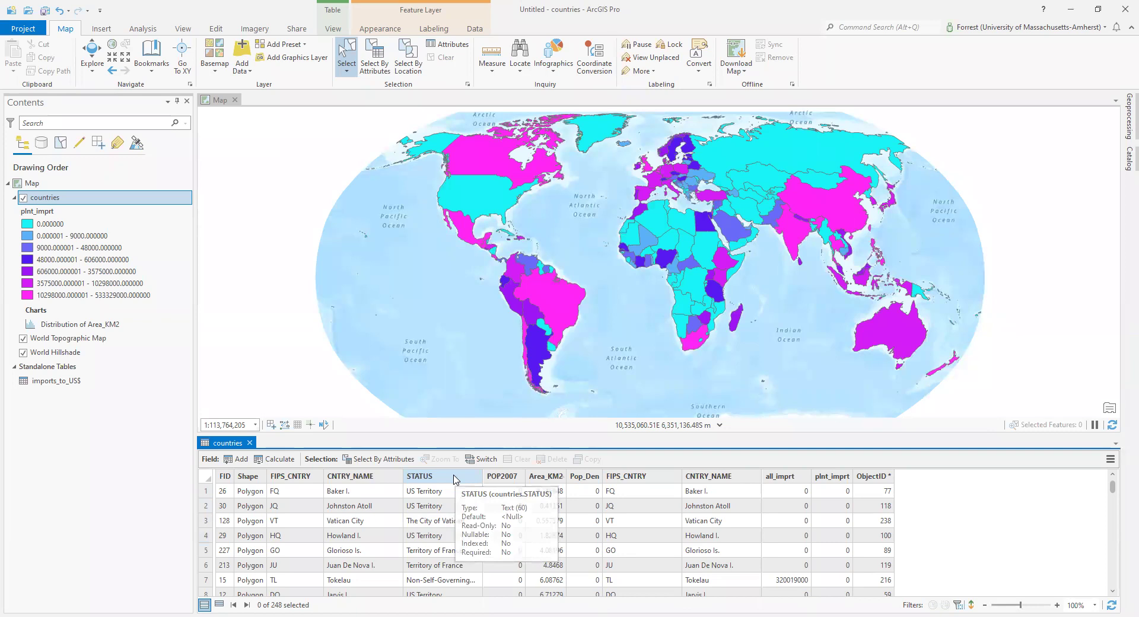
Bring up the STATUS column's field options to reach Summarize.
right_click(454, 479)
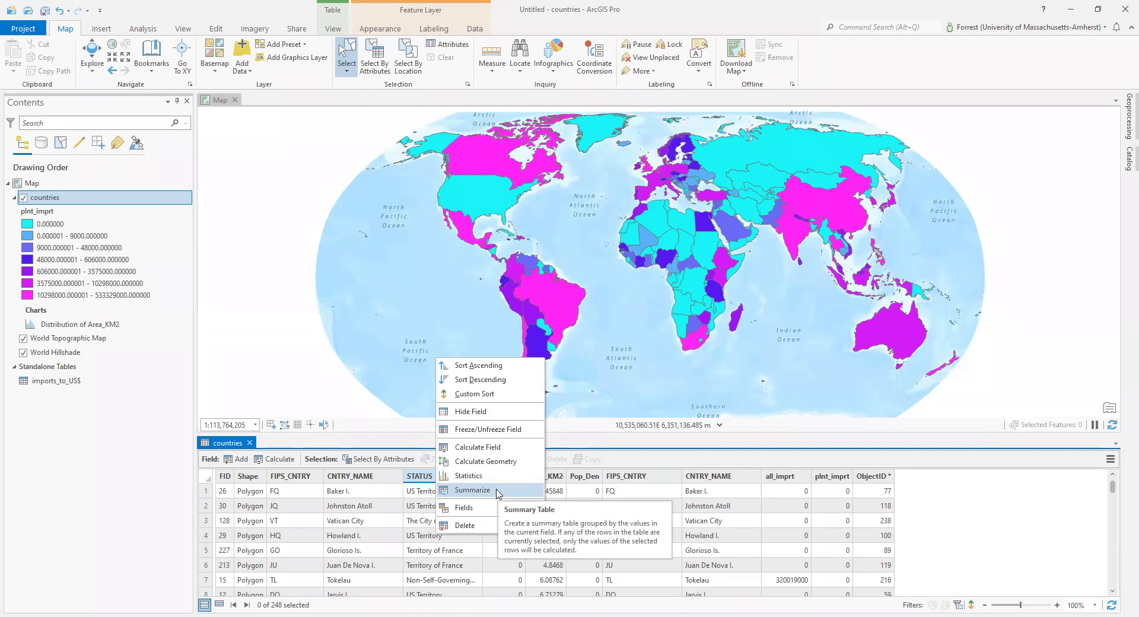
Launch Summary Statistics from STATUS, move its window left, then close it.
click(473, 490)
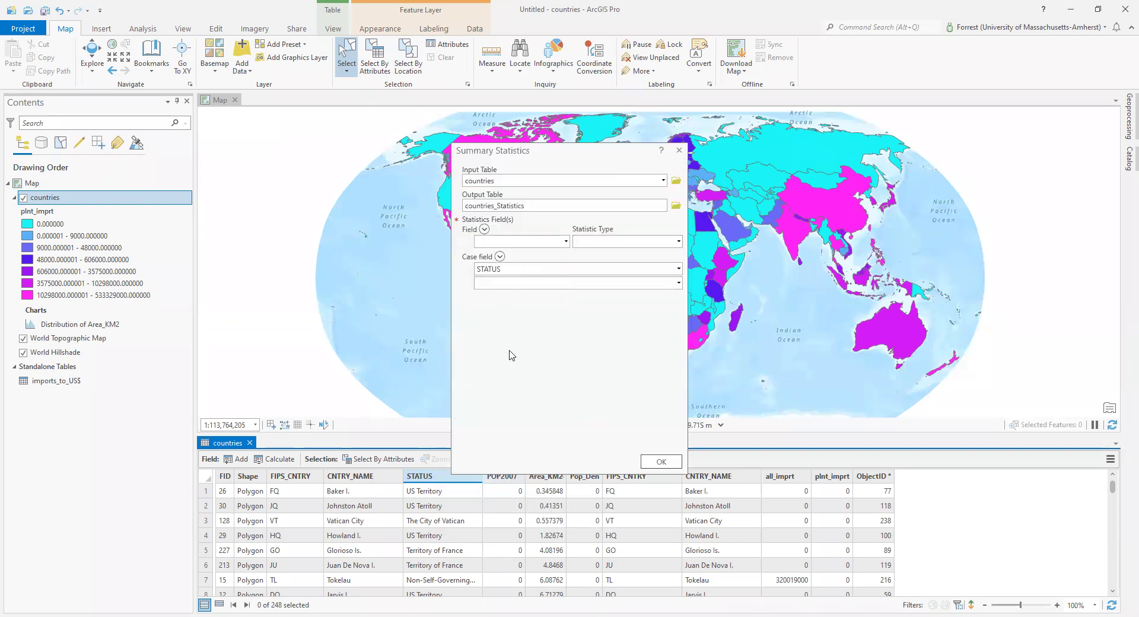
click(520, 143)
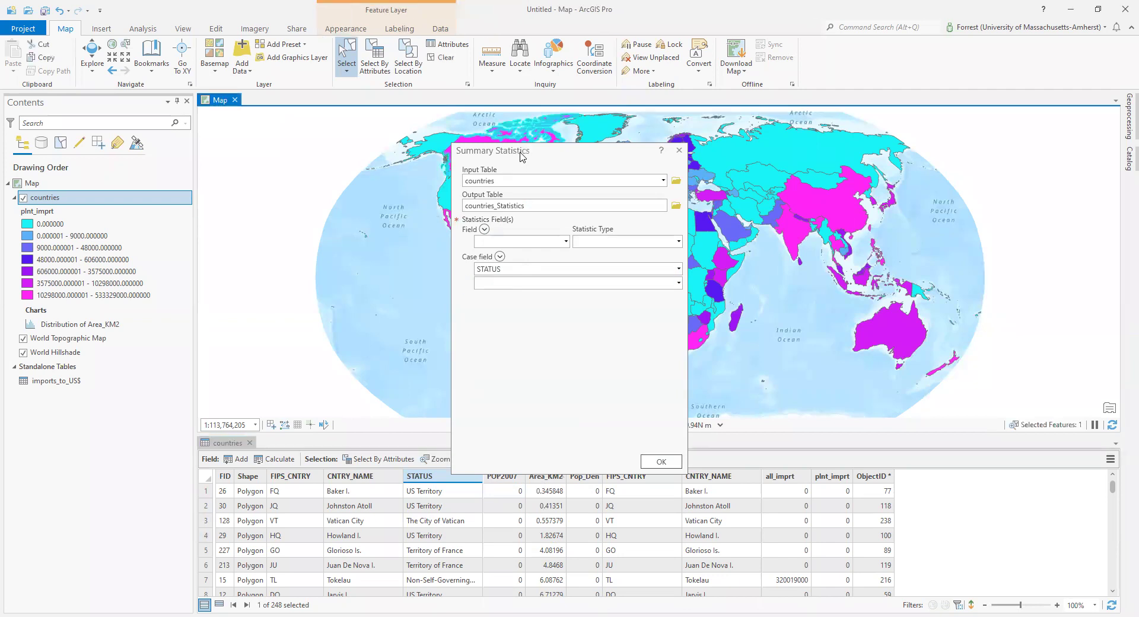
click(531, 154)
drag(534, 155, 287, 117)
click(415, 422)
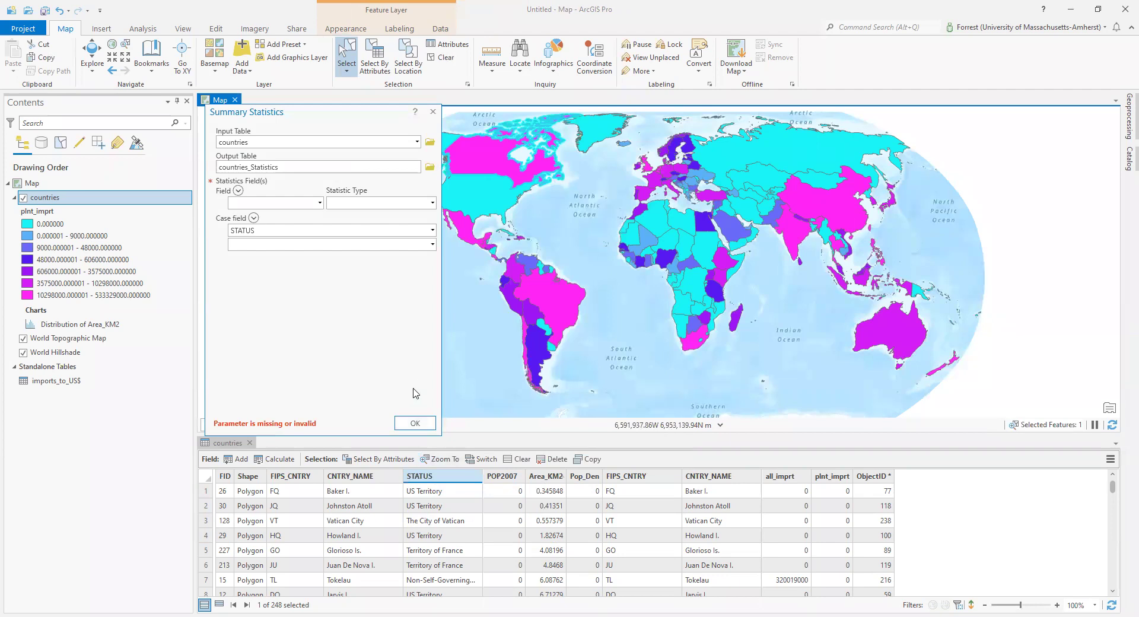
click(435, 114)
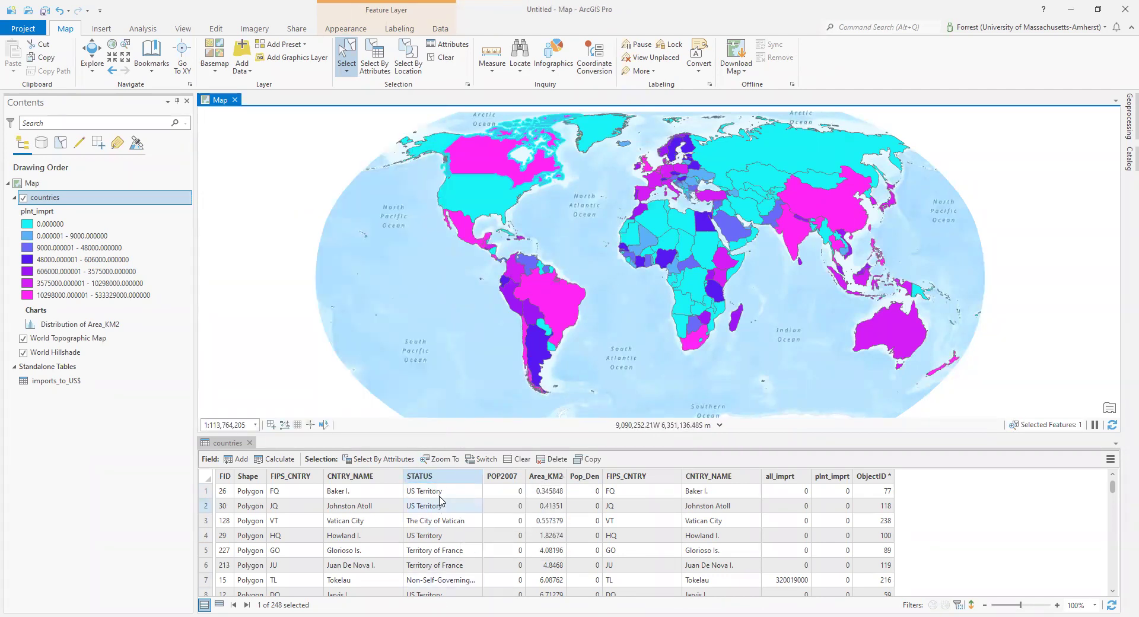
Restart Summarize on STATUS, choosing STATUS as the field and Count as the statistic.
right_click(439, 476)
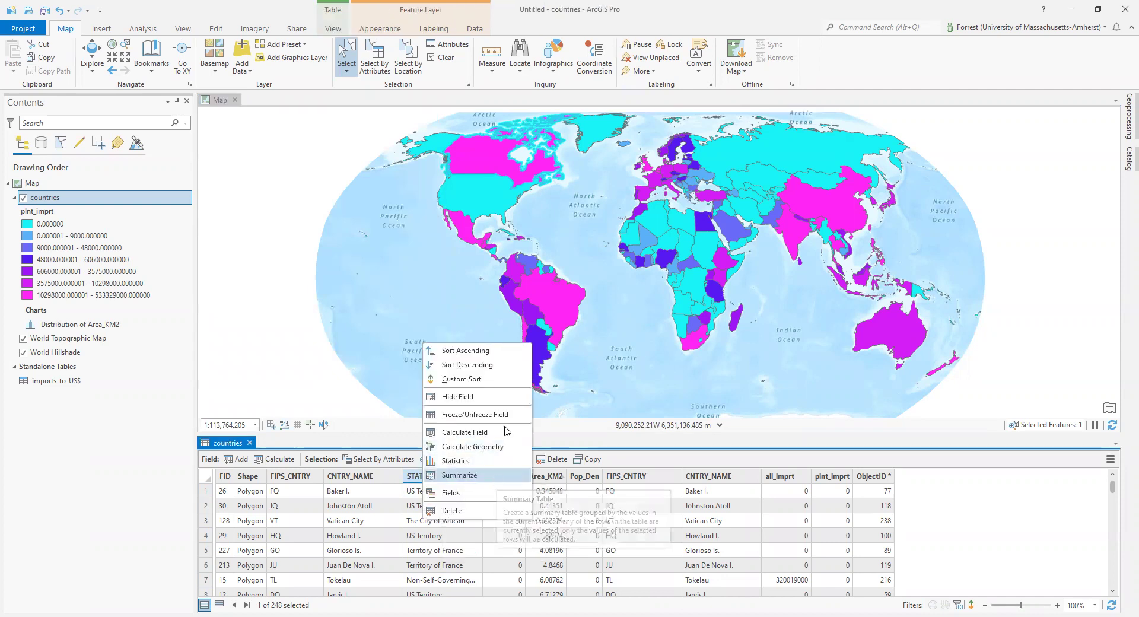
click(496, 478)
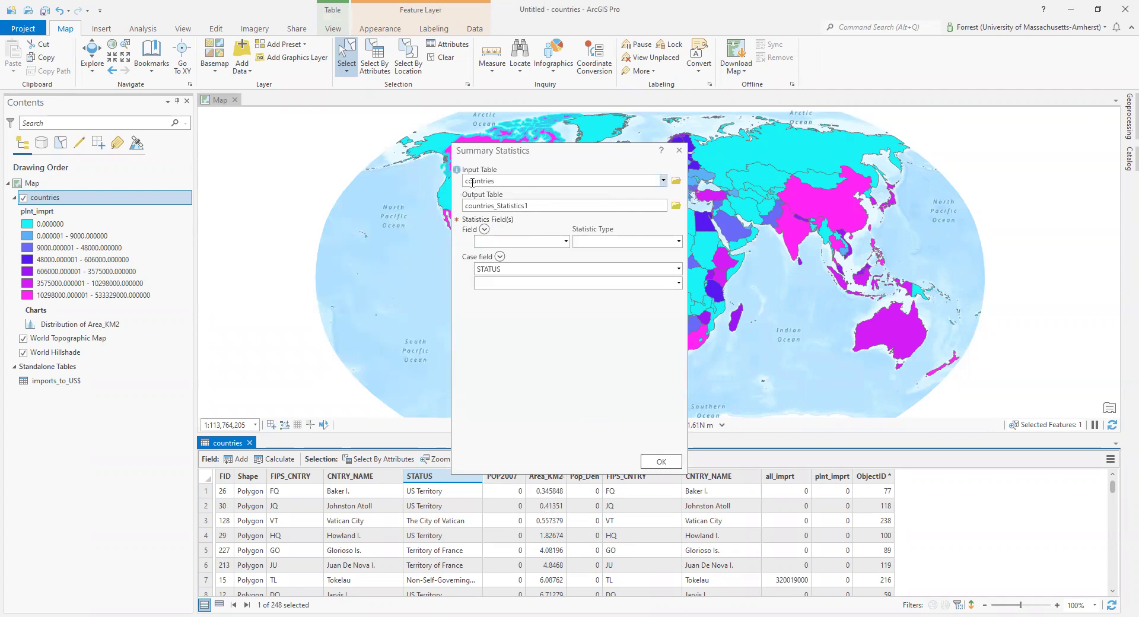
click(565, 241)
click(623, 291)
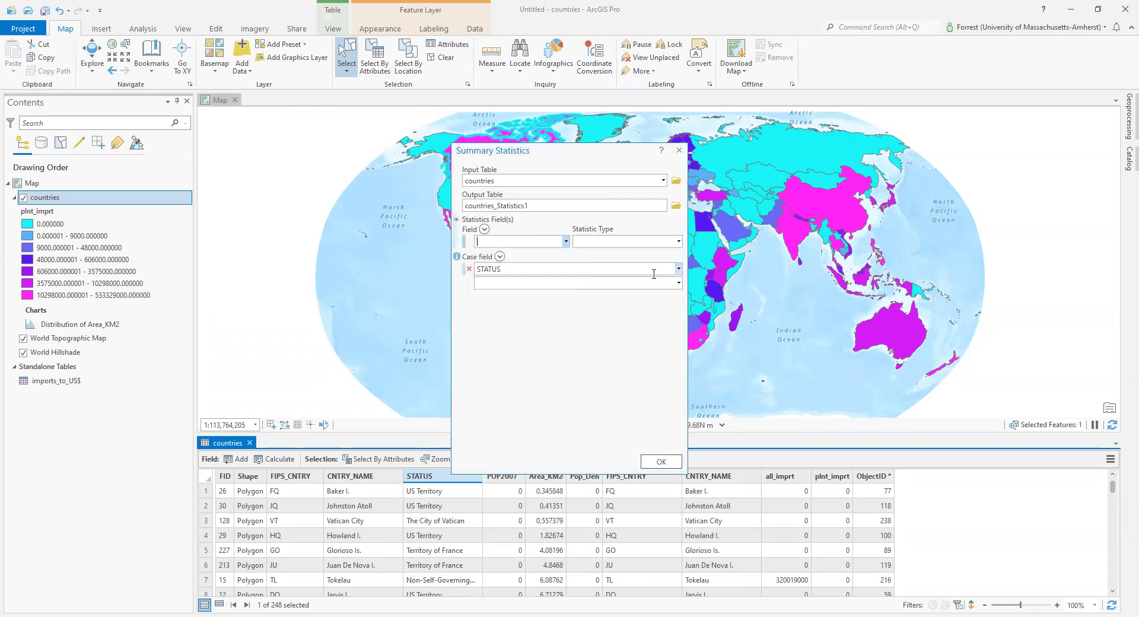
click(566, 242)
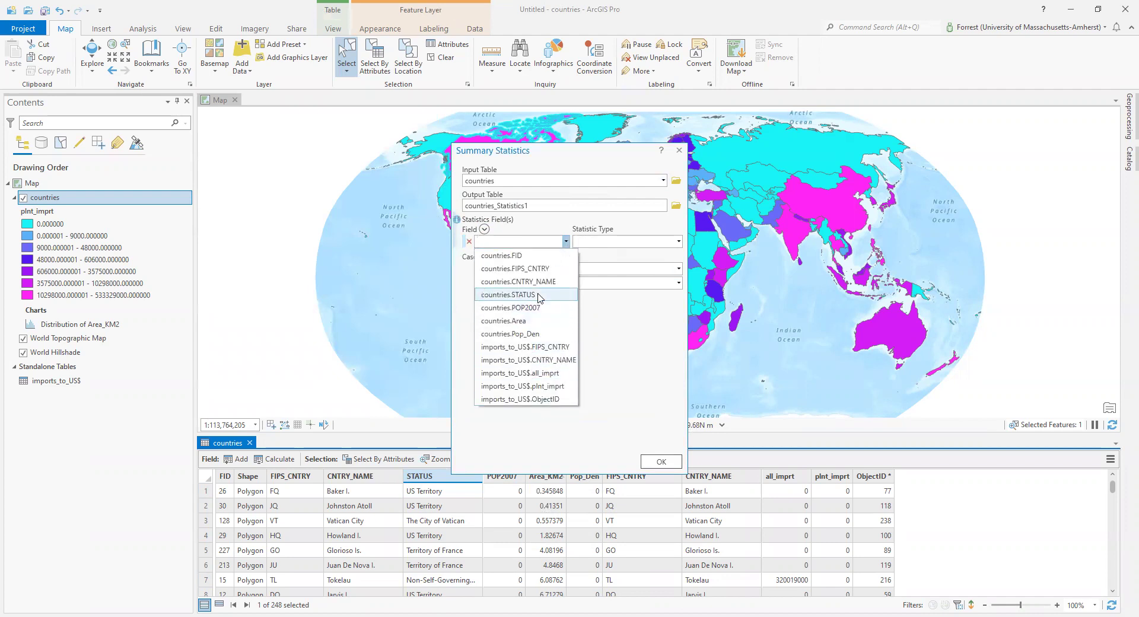
click(507, 294)
click(680, 242)
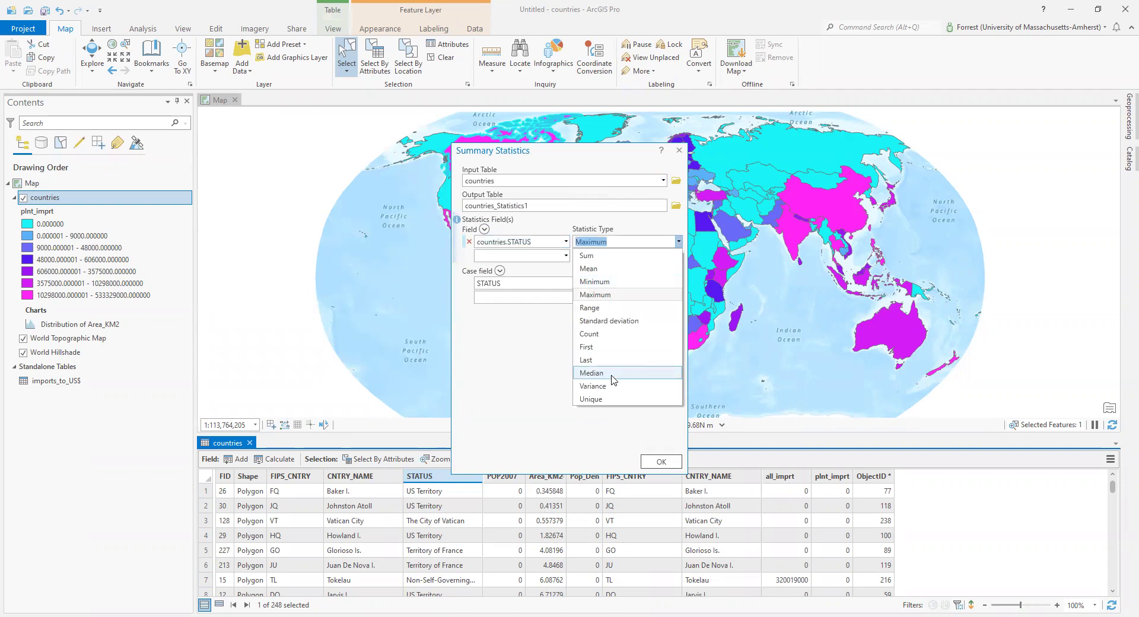
click(594, 333)
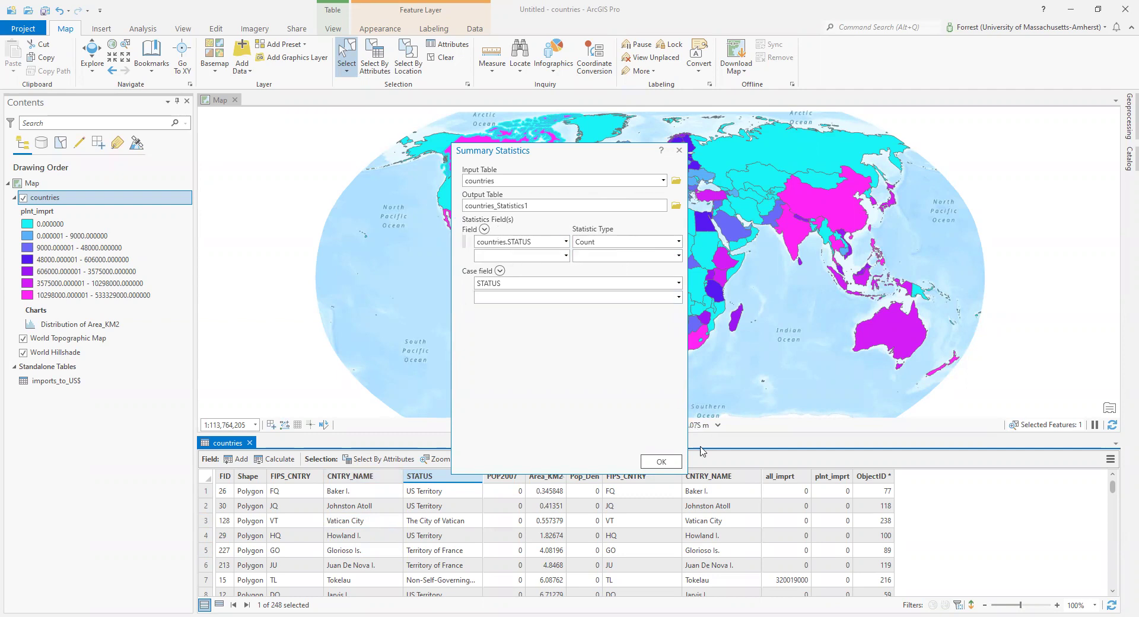
Run Summary Statistics to create countries_Statistics1 and open it as a table.
click(653, 463)
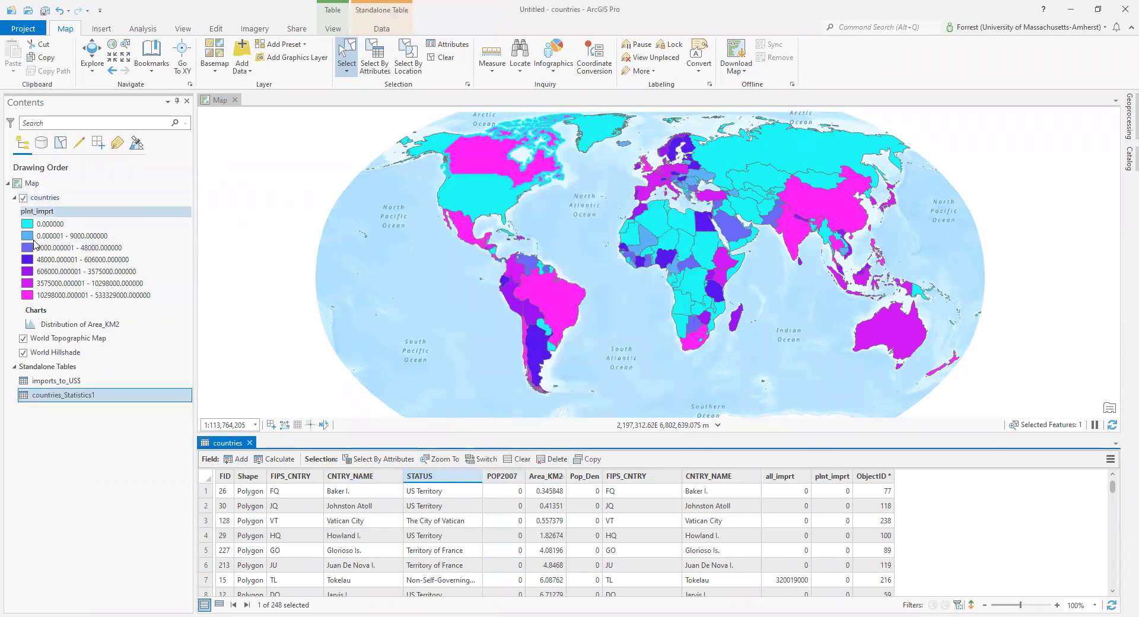
click(45, 399)
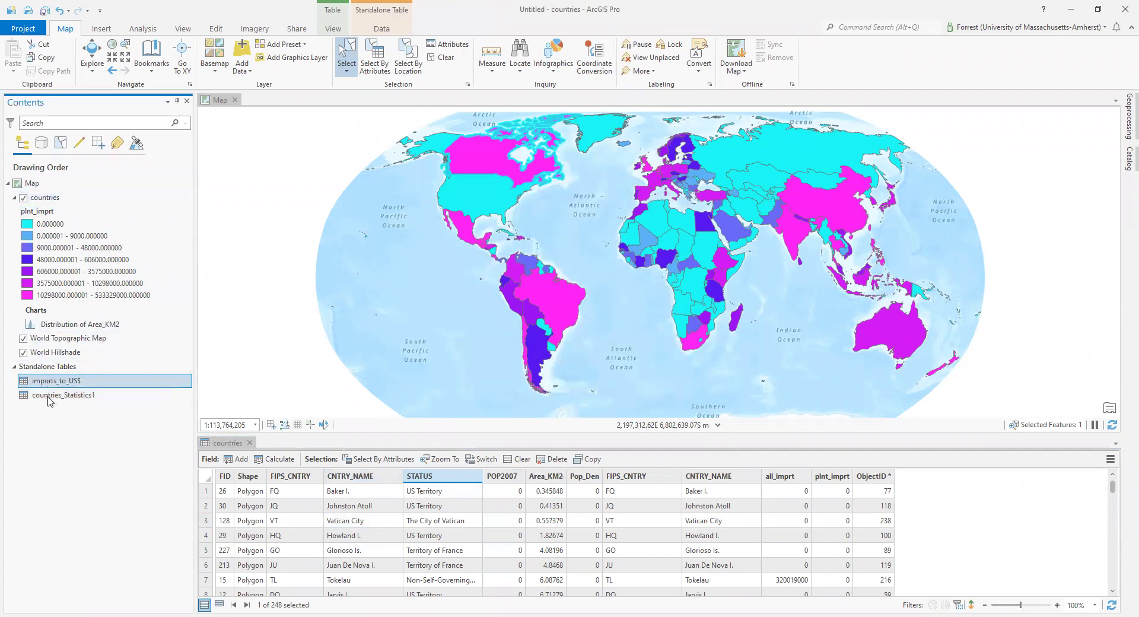
right_click(70, 399)
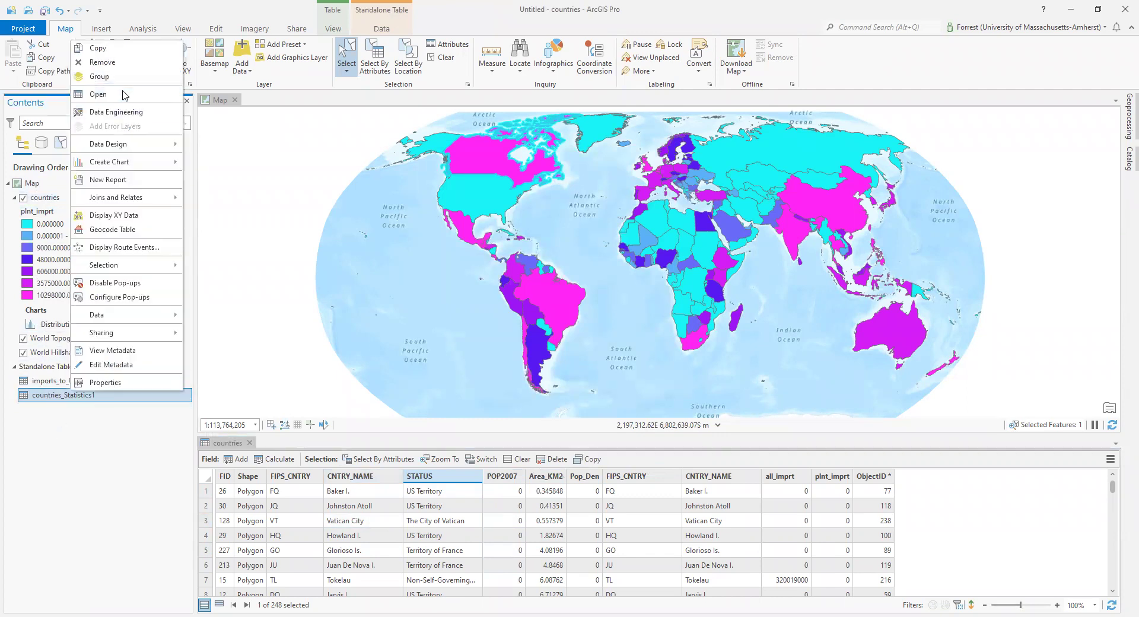
click(125, 96)
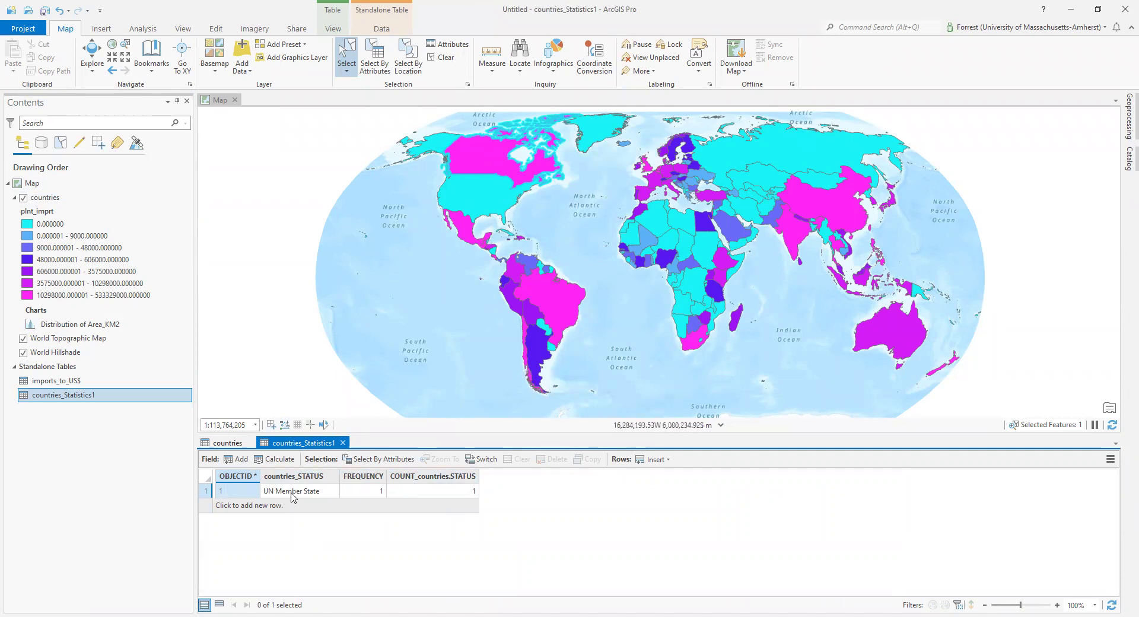
Toggle the countries table between selected and all records, then clear the Canada selection.
click(228, 443)
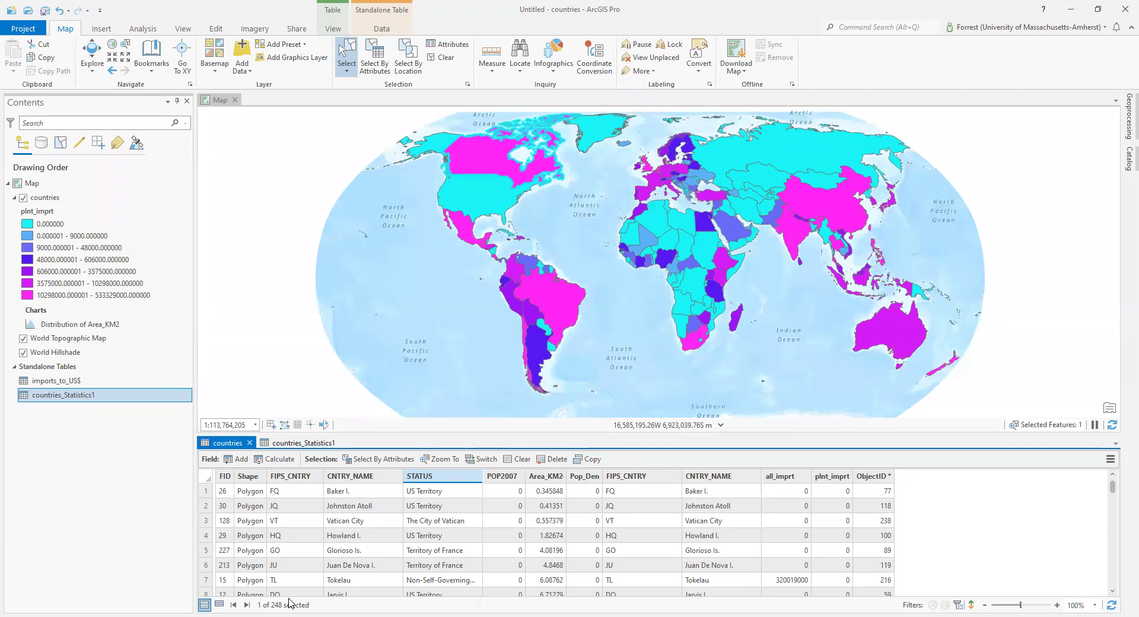
click(217, 604)
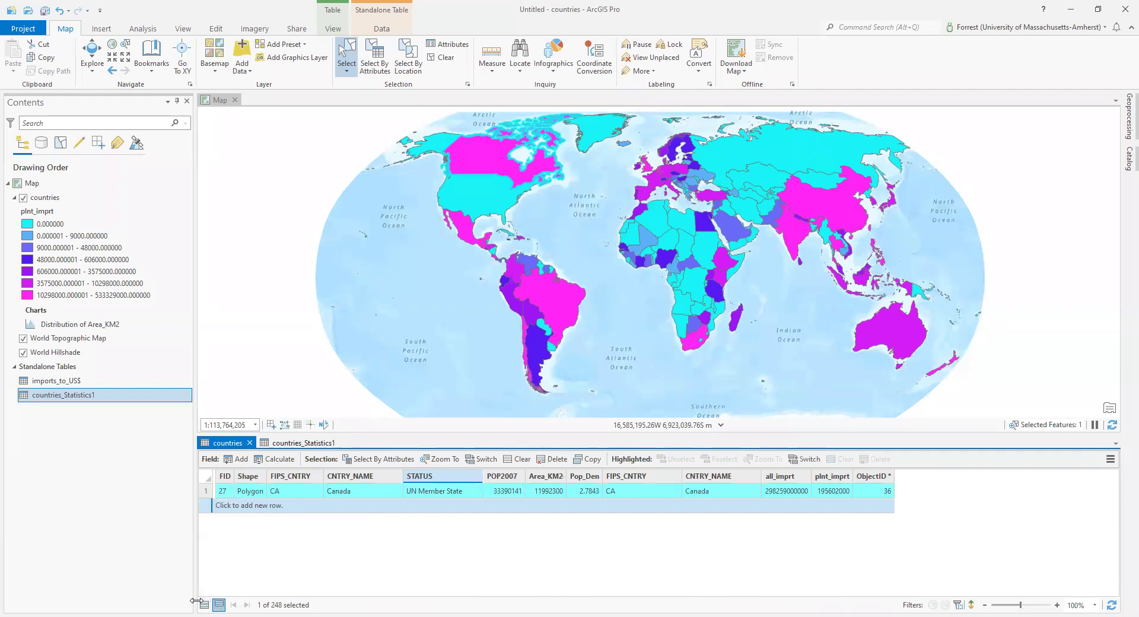
click(203, 605)
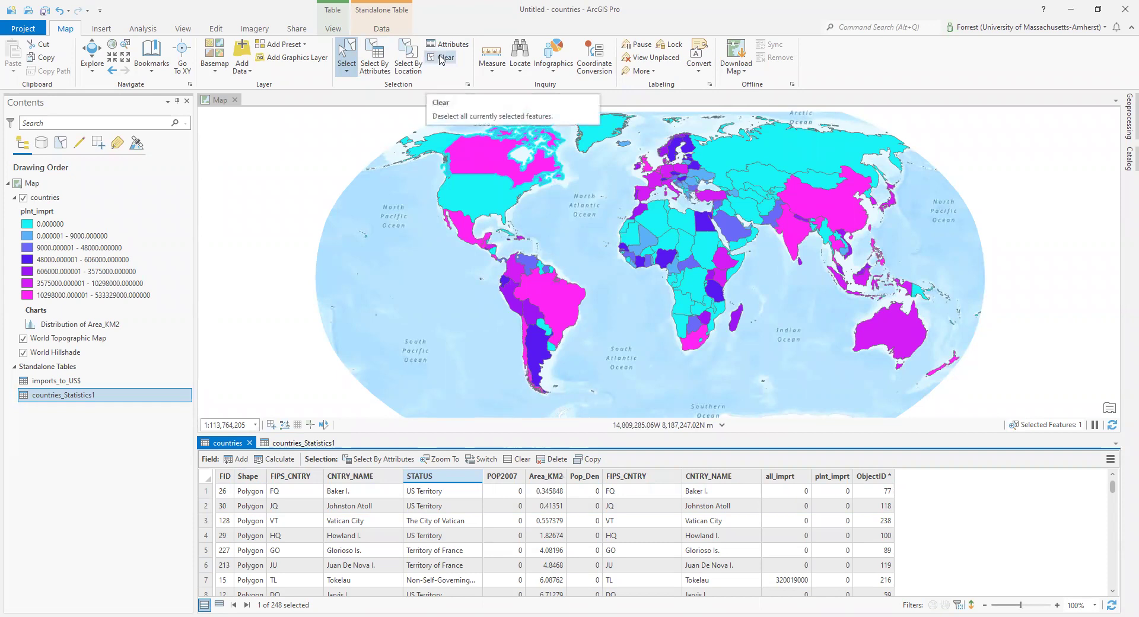
click(441, 59)
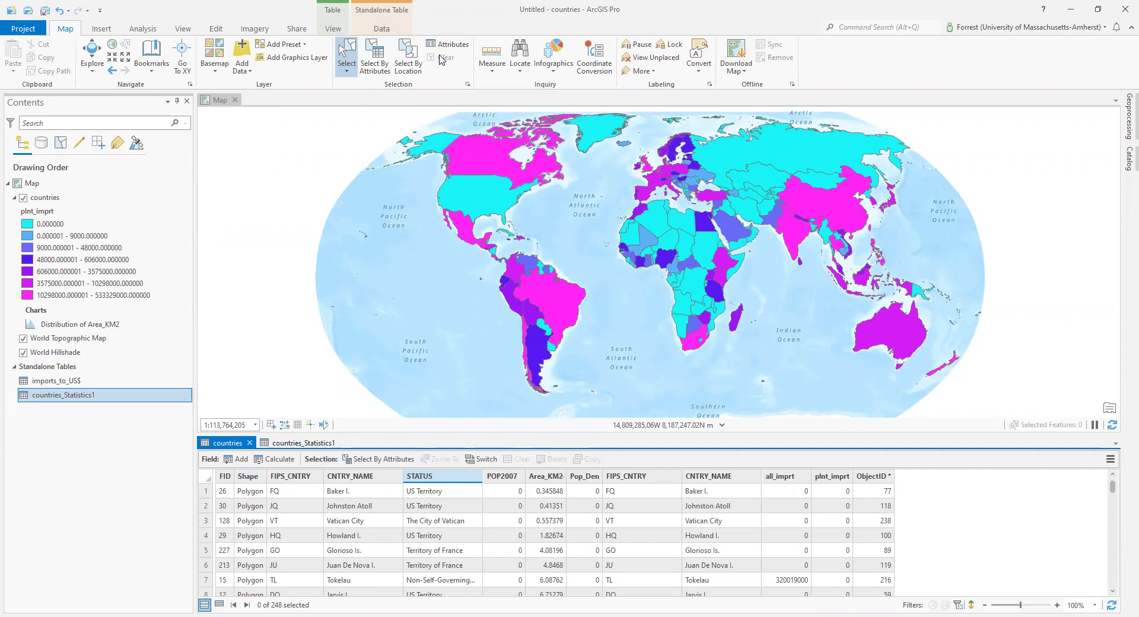
Close the countries_Statistics1 table view and bring up its Contents actions.
click(330, 442)
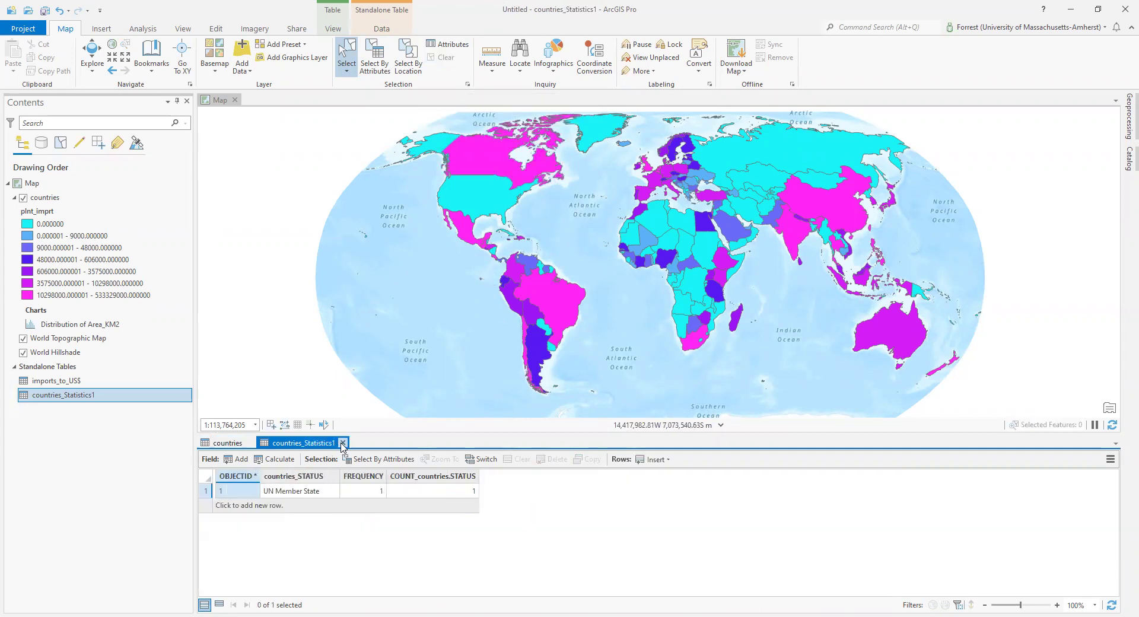
click(345, 442)
right_click(114, 399)
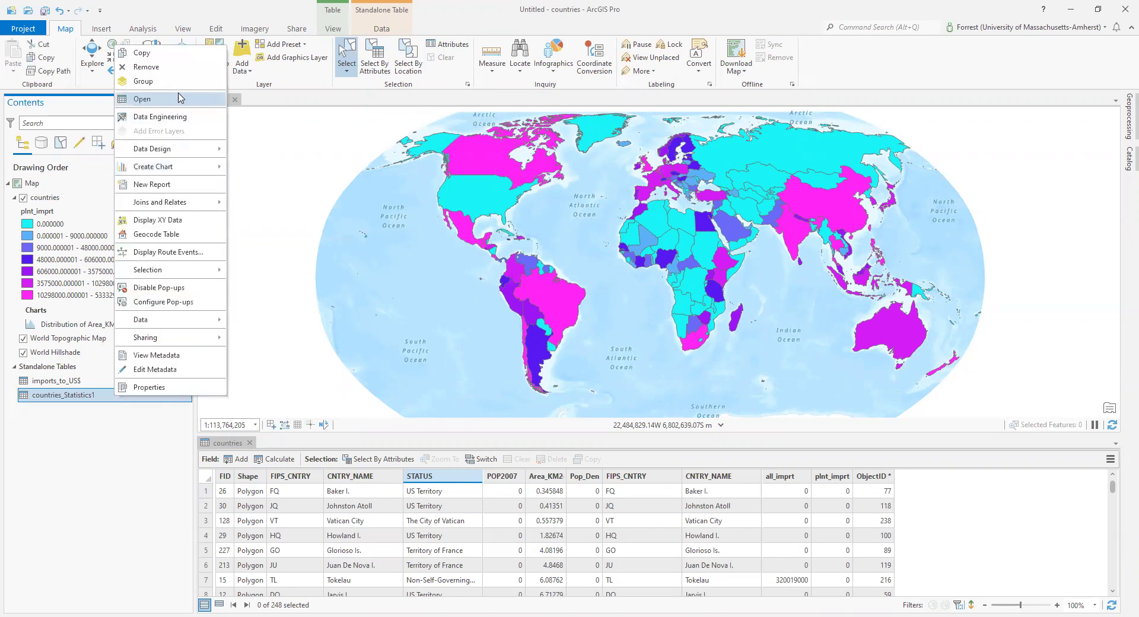
Remove countries_Statistics1, then summarize STATUS with a Count statistic into countries_Statistics2.
click(177, 70)
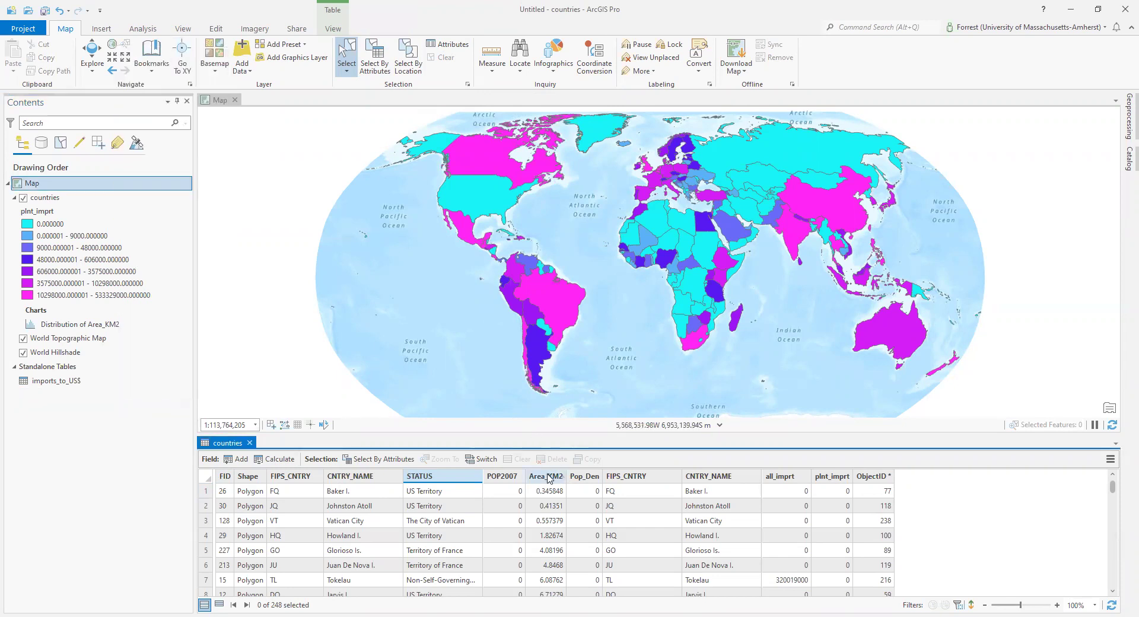
right_click(463, 478)
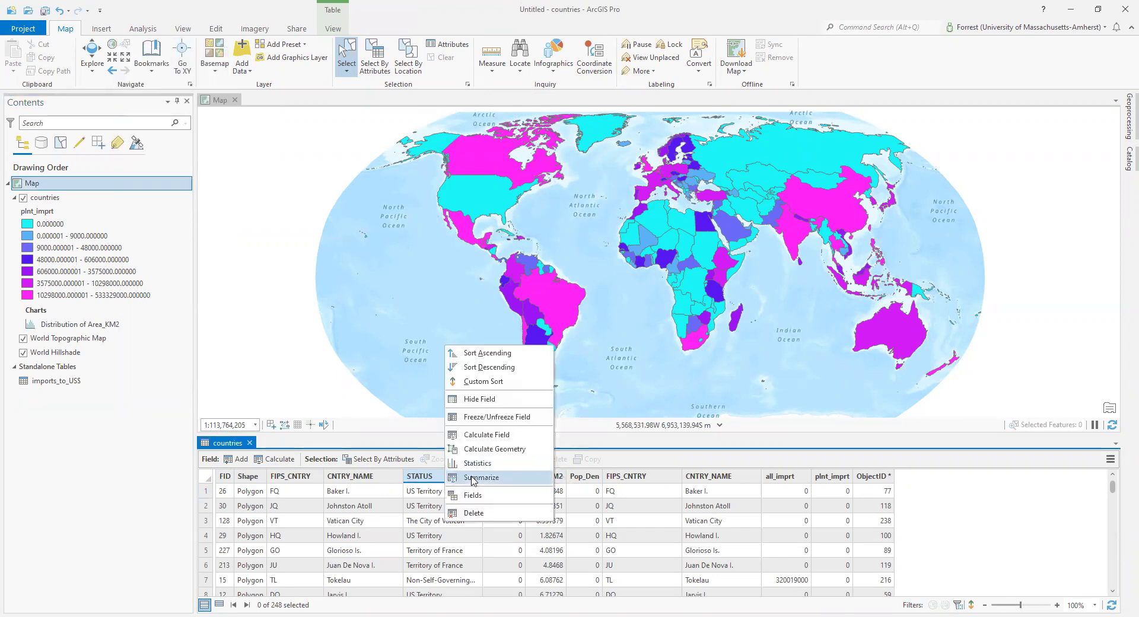
click(473, 480)
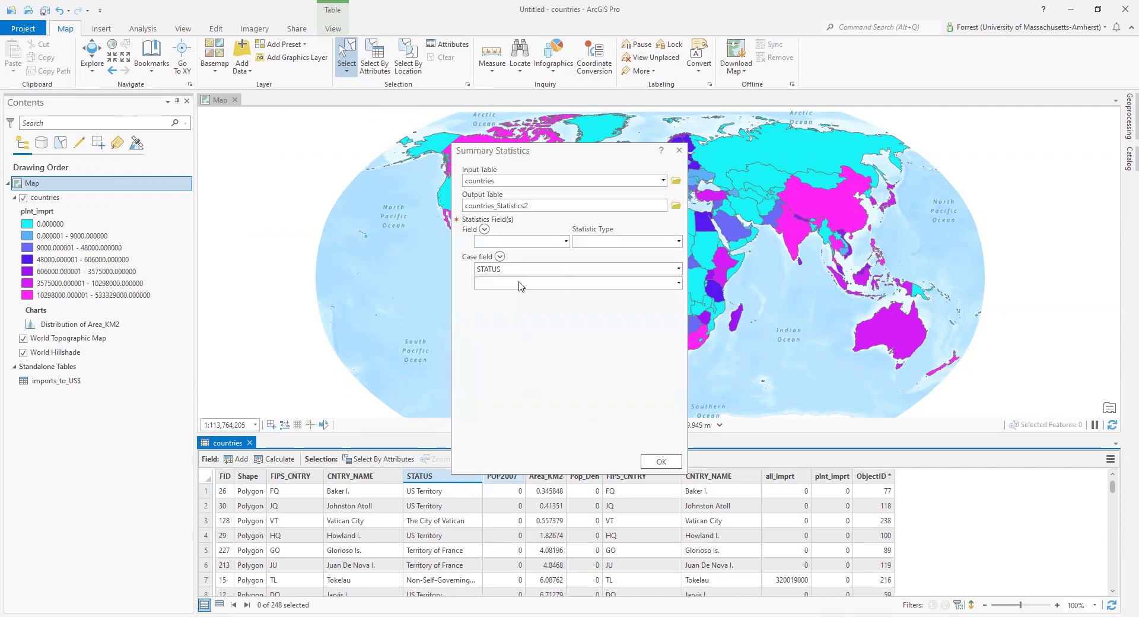
click(568, 244)
click(552, 295)
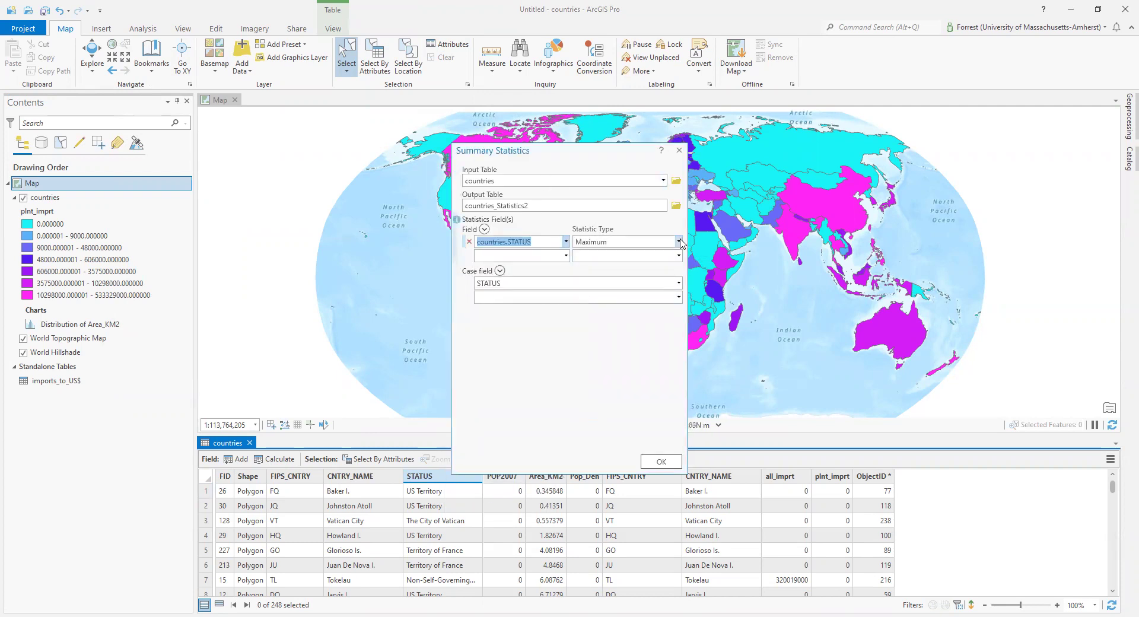
click(679, 242)
click(587, 330)
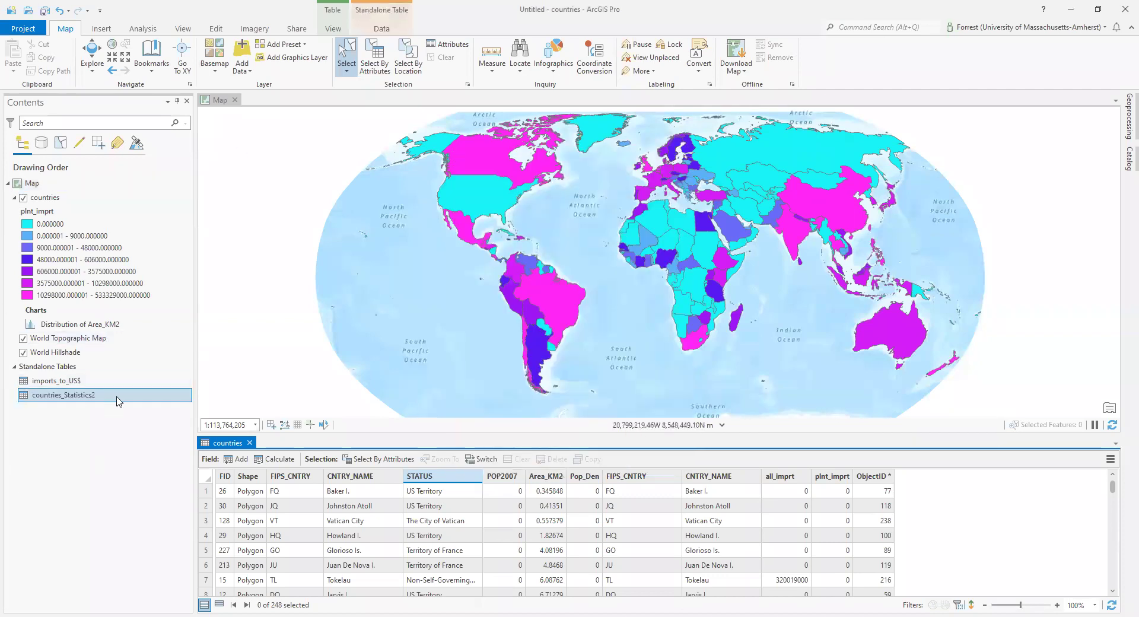
right_click(119, 397)
Open countries_Statistics2 as a table from Contents.
key(Escape)
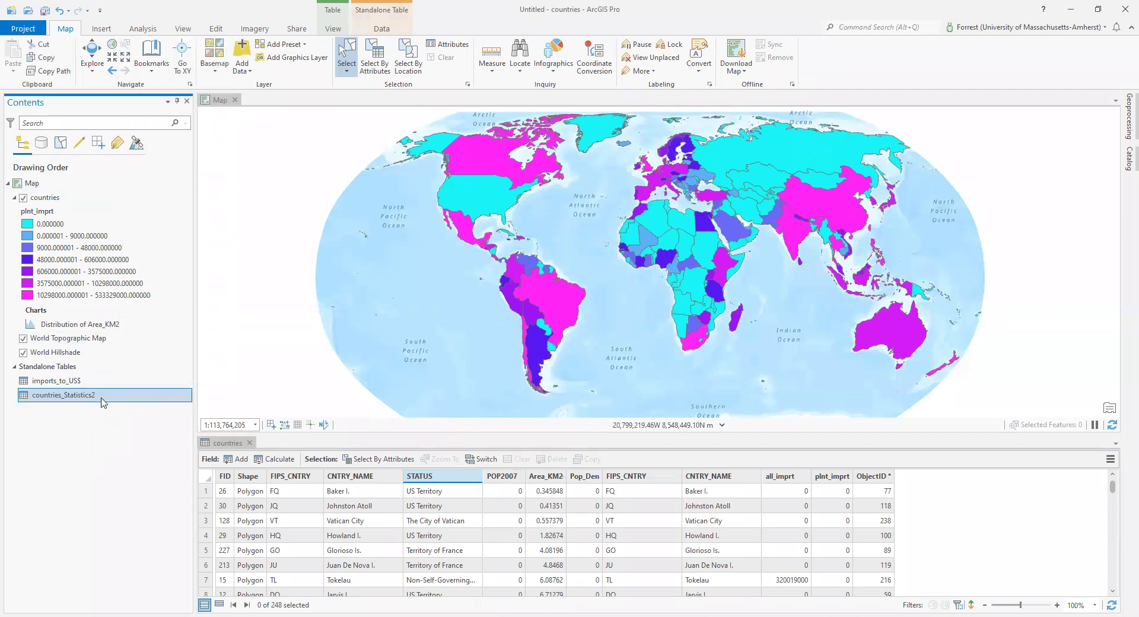
right_click(104, 403)
click(153, 98)
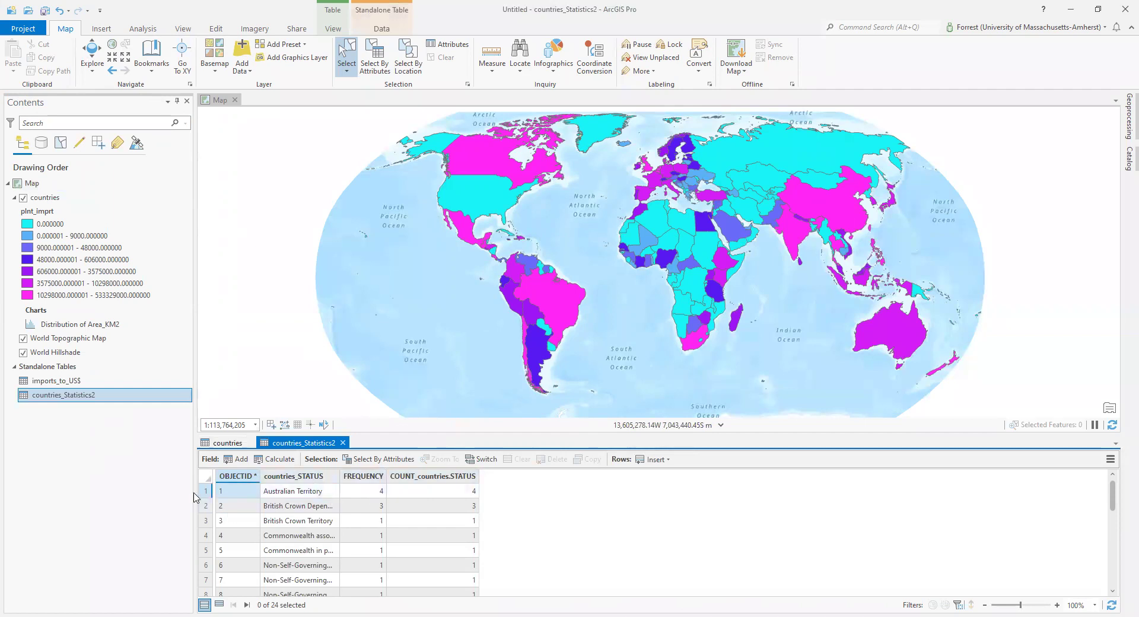
Widen the countries_STATUS column and scroll through the 24 status rows.
scroll(265, 528, down, 2)
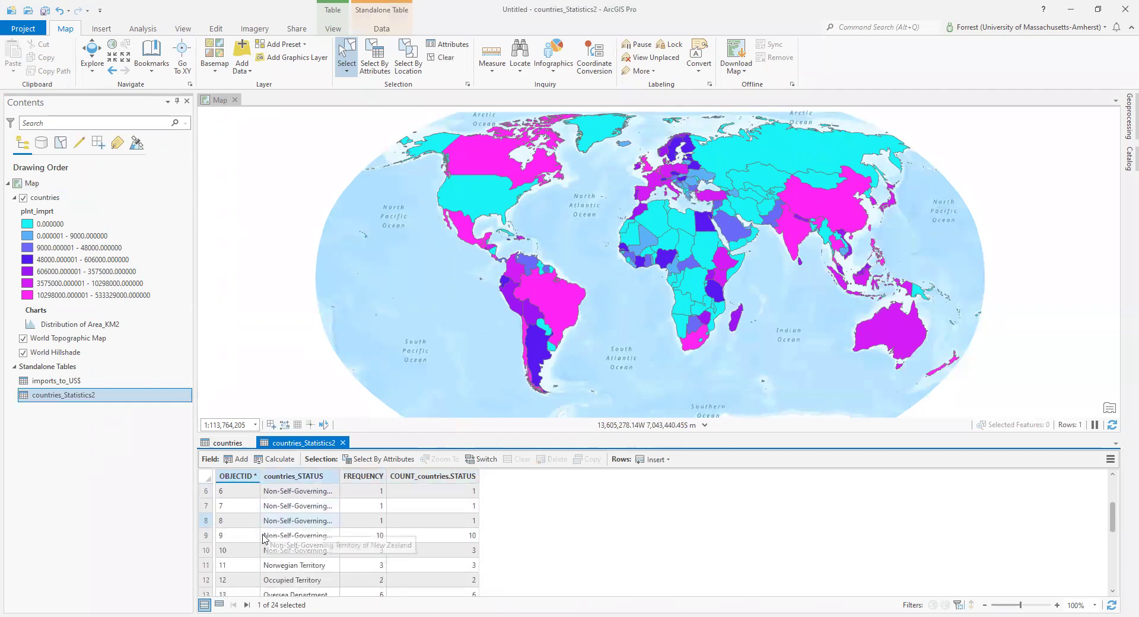
click(273, 547)
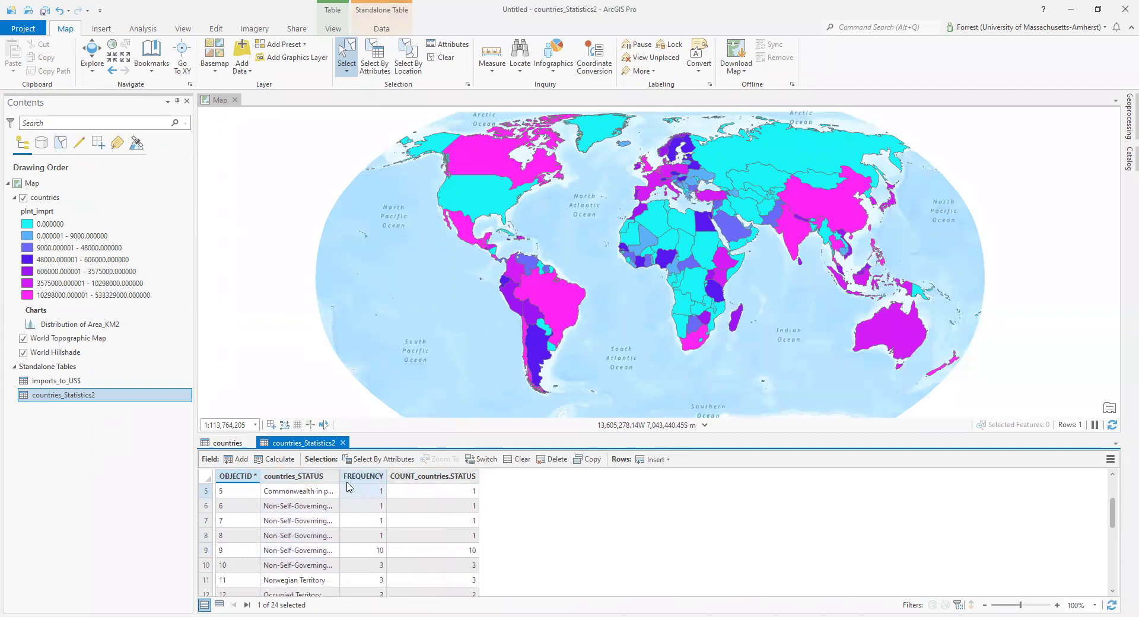
drag(340, 475, 438, 476)
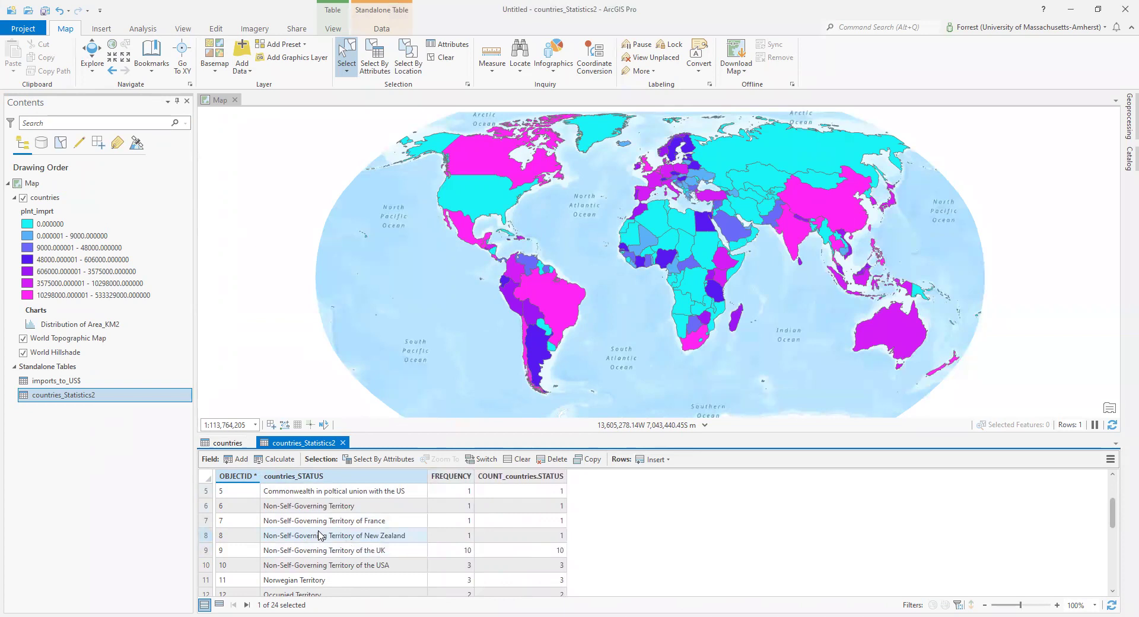
scroll(320, 537, down, 1)
scroll(315, 522, up, 2)
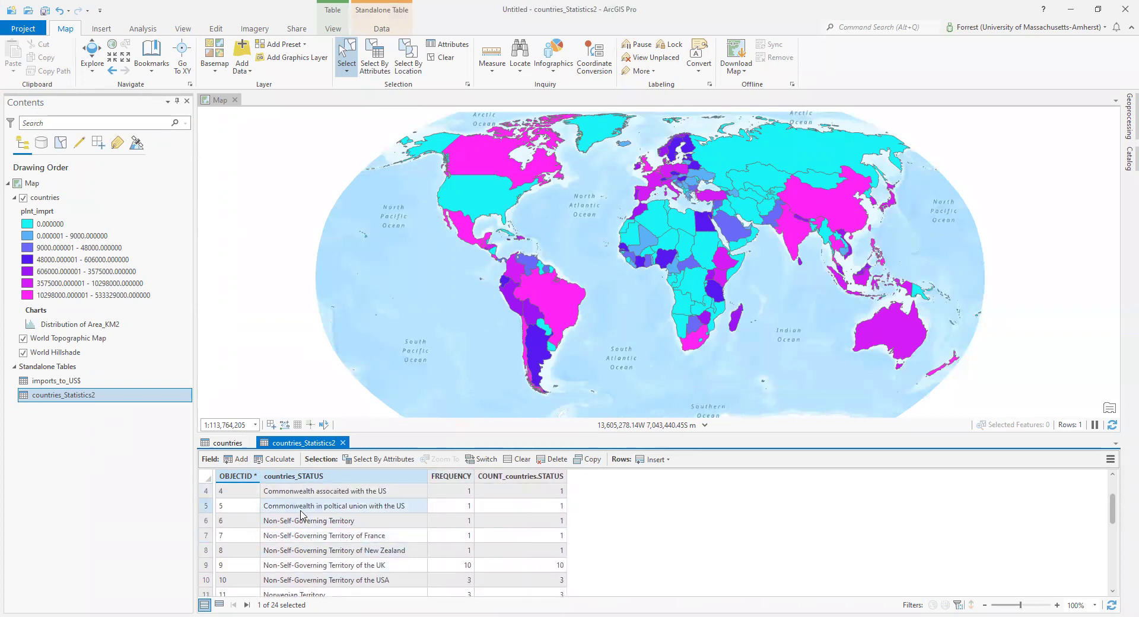
scroll(304, 516, down, 4)
scroll(303, 519, down, 2)
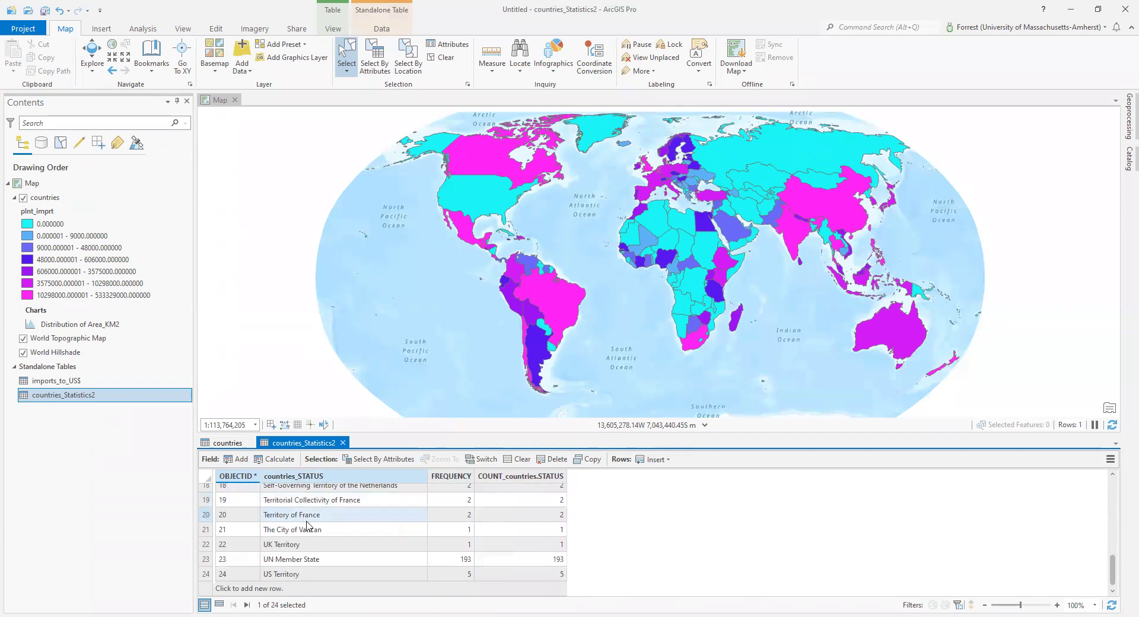
scroll(307, 525, up, 6)
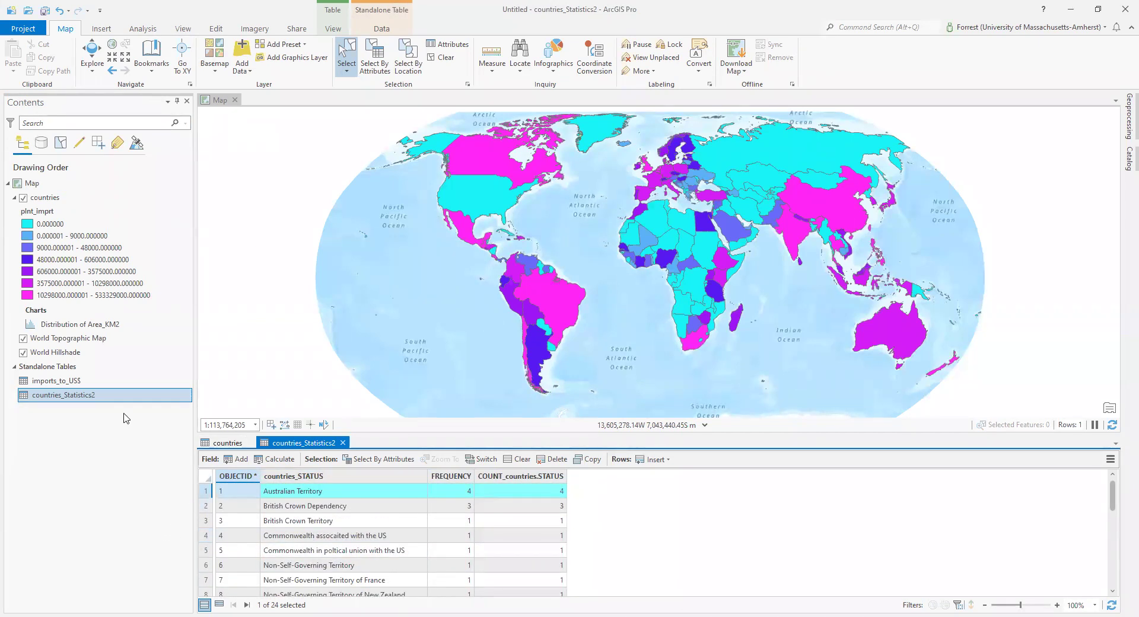
Check several STATUS rows in countries_Statistics2, then close that table and return to the map.
click(207, 566)
click(207, 535)
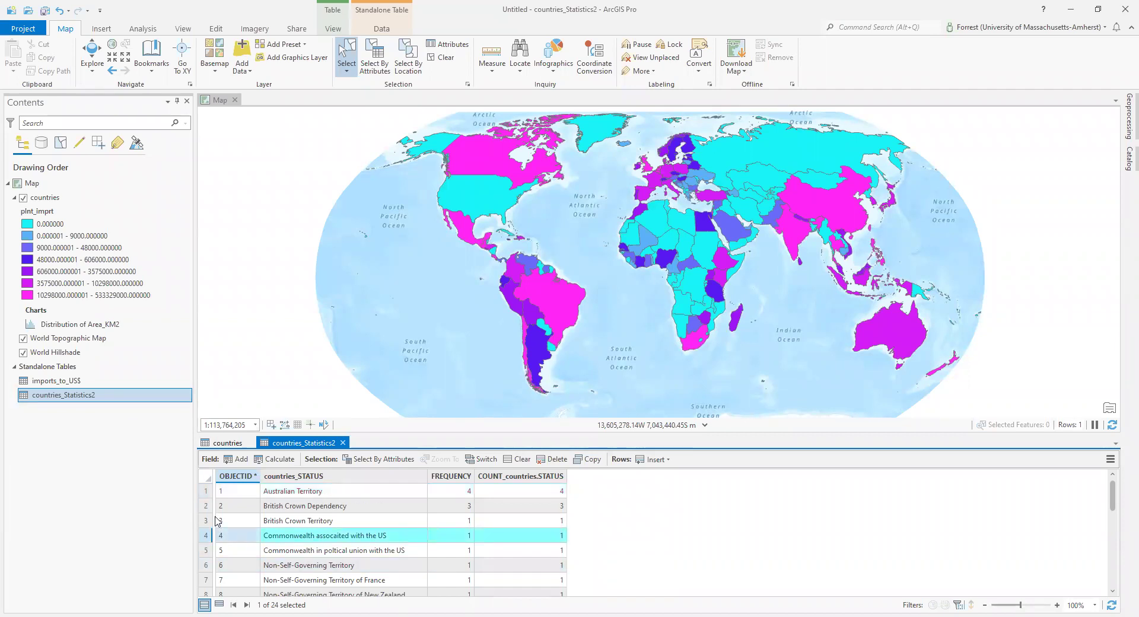
click(208, 506)
click(208, 520)
scroll(206, 522, down, 2)
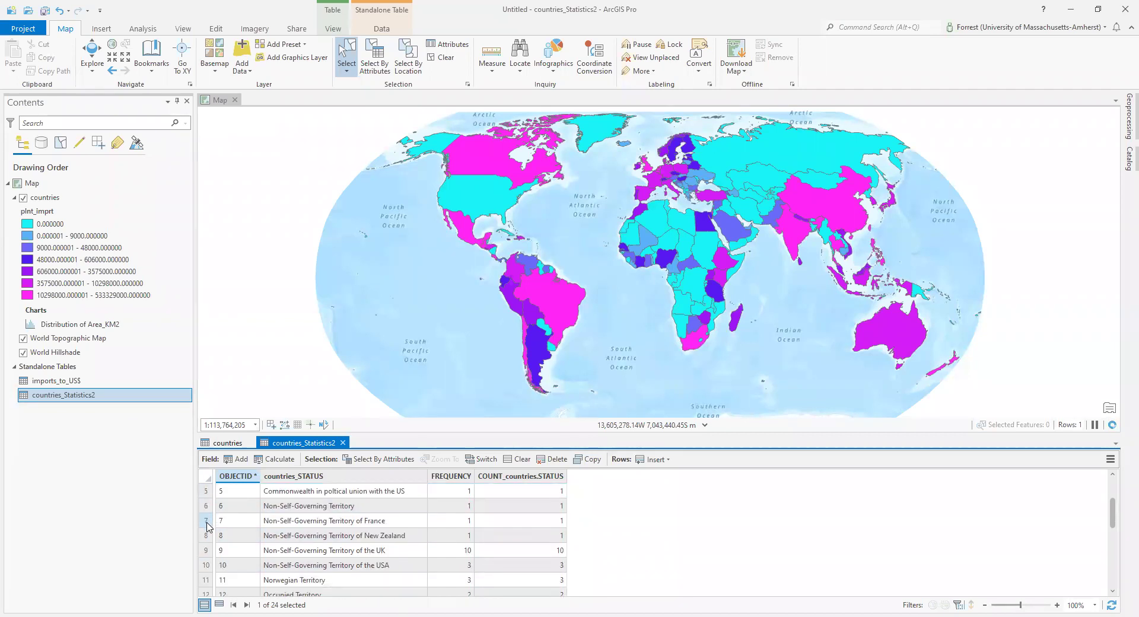
click(343, 442)
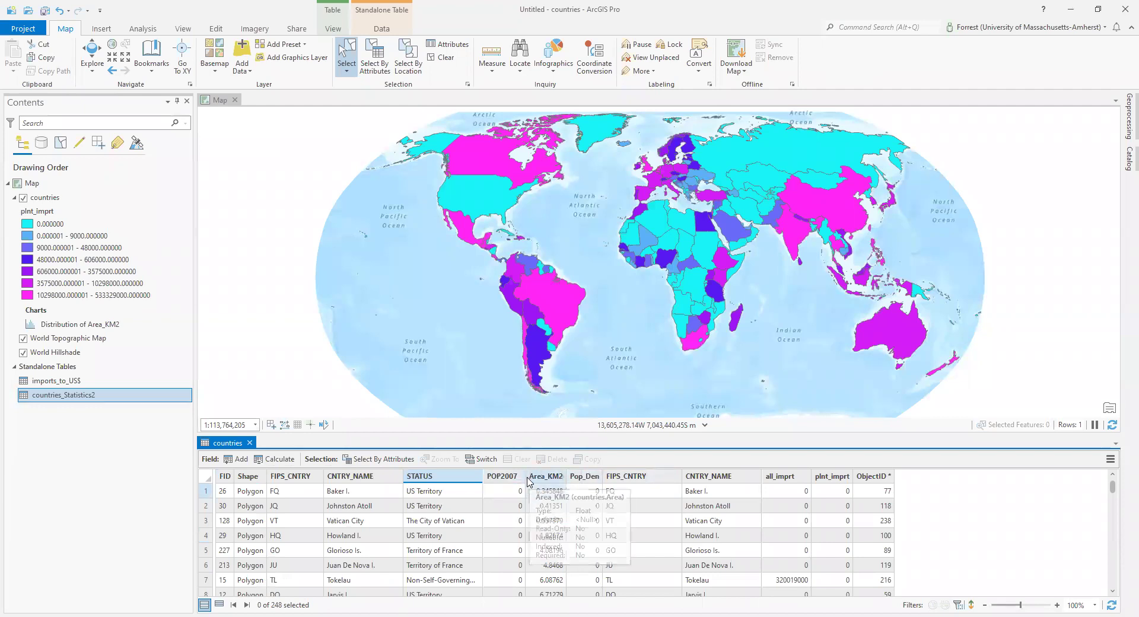
click(1019, 331)
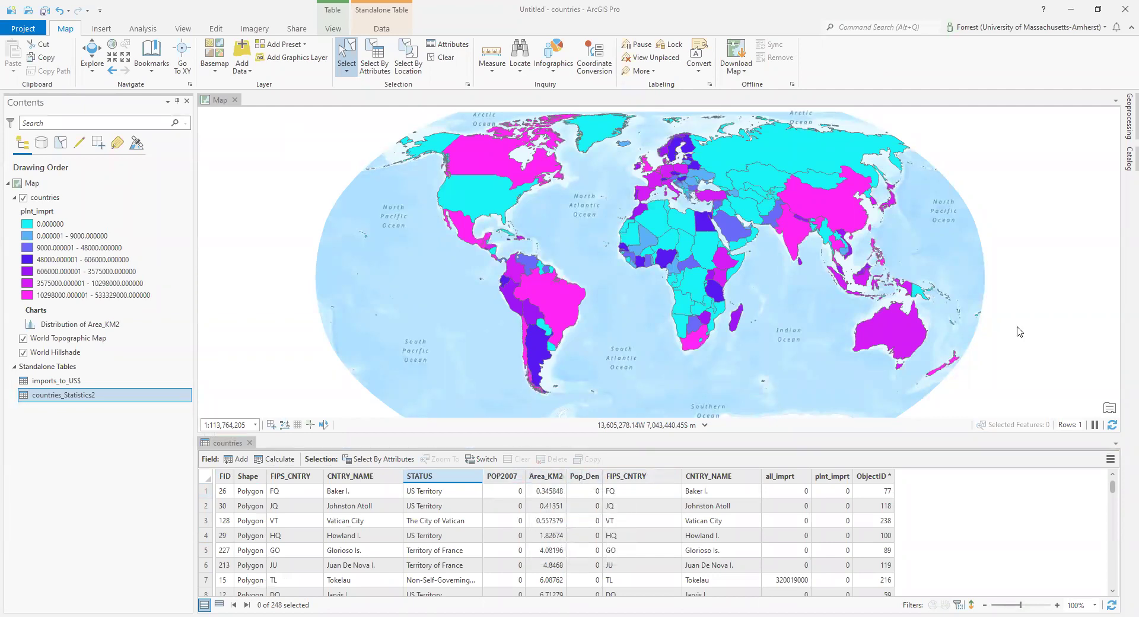